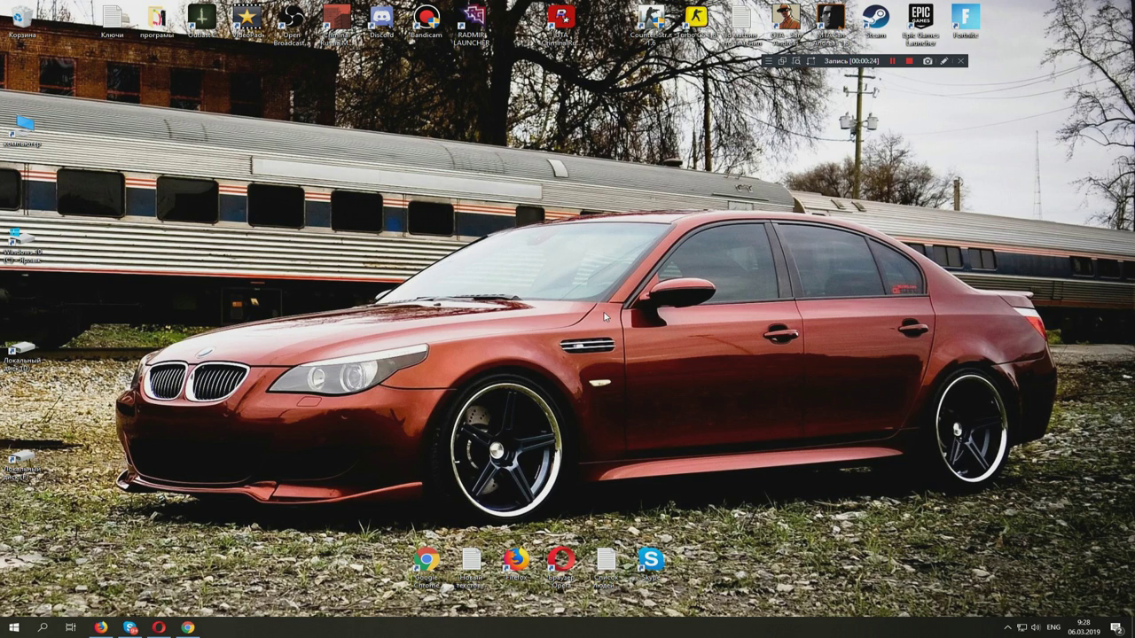
Look at the СБОРКА ARP! folder in Google Drive and in Yandex Disk, ending back at the desktop
left_click(200, 630)
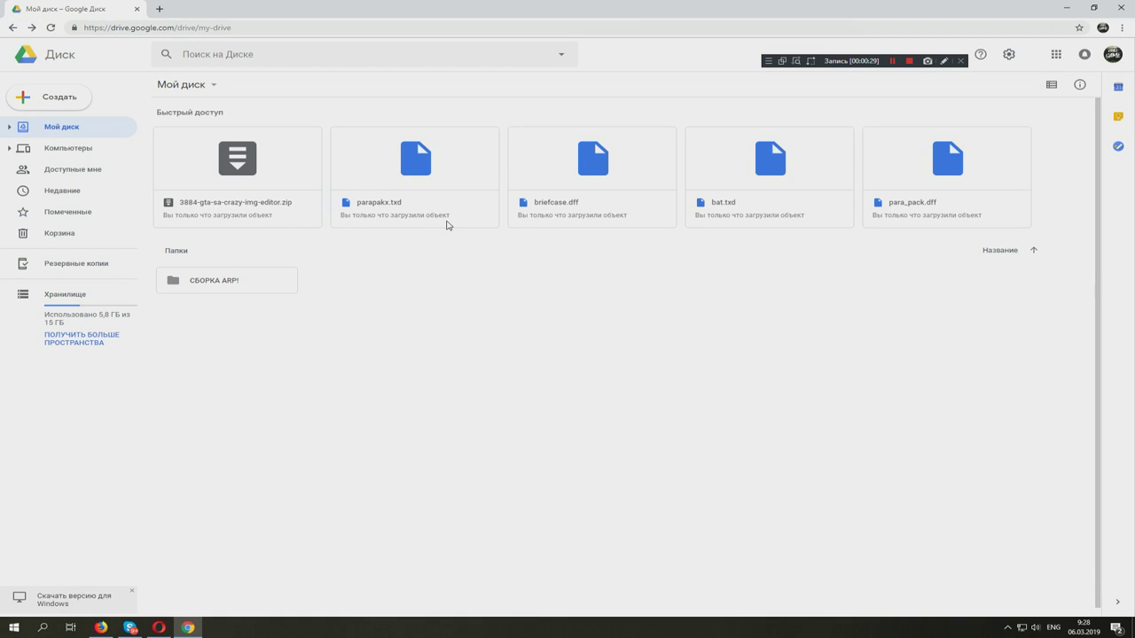
left_click(268, 286)
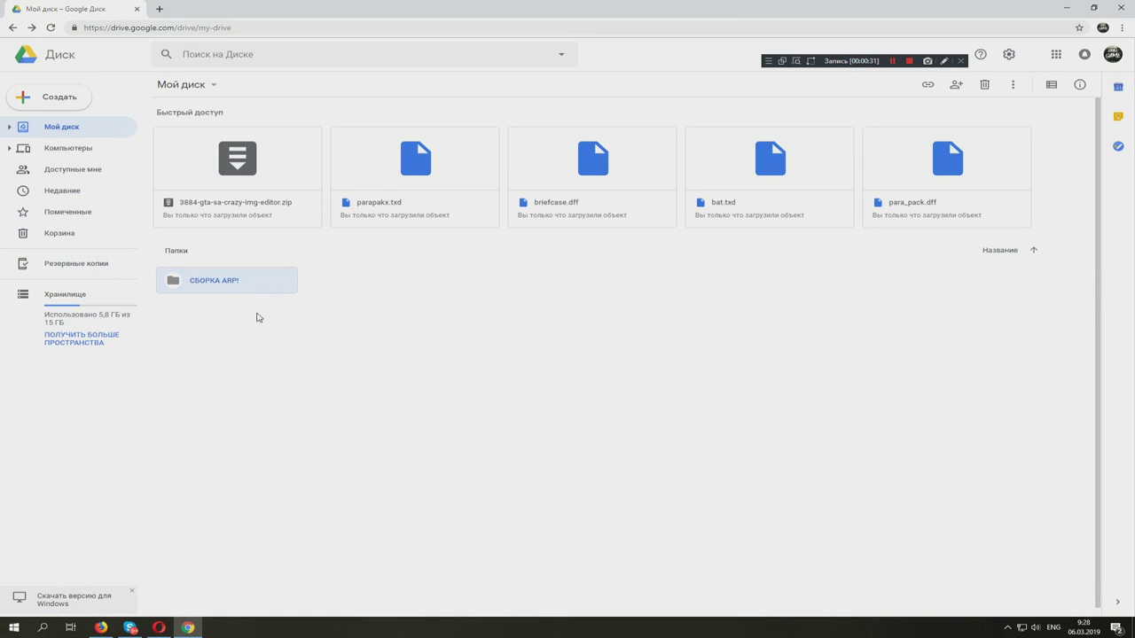
left_click(180, 631)
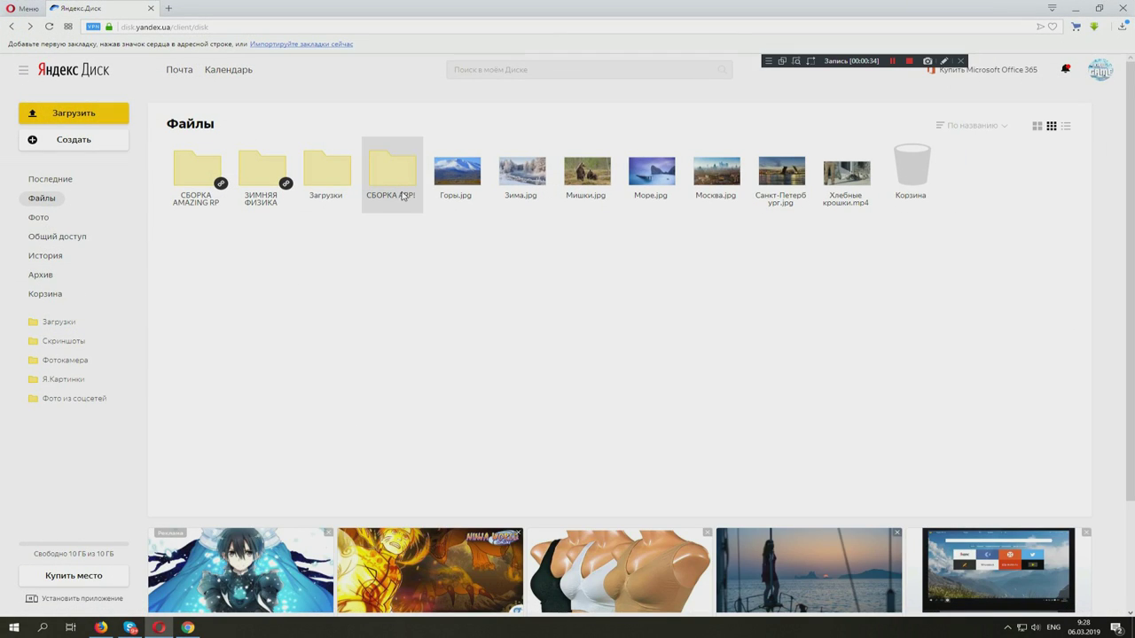
left_click(399, 186)
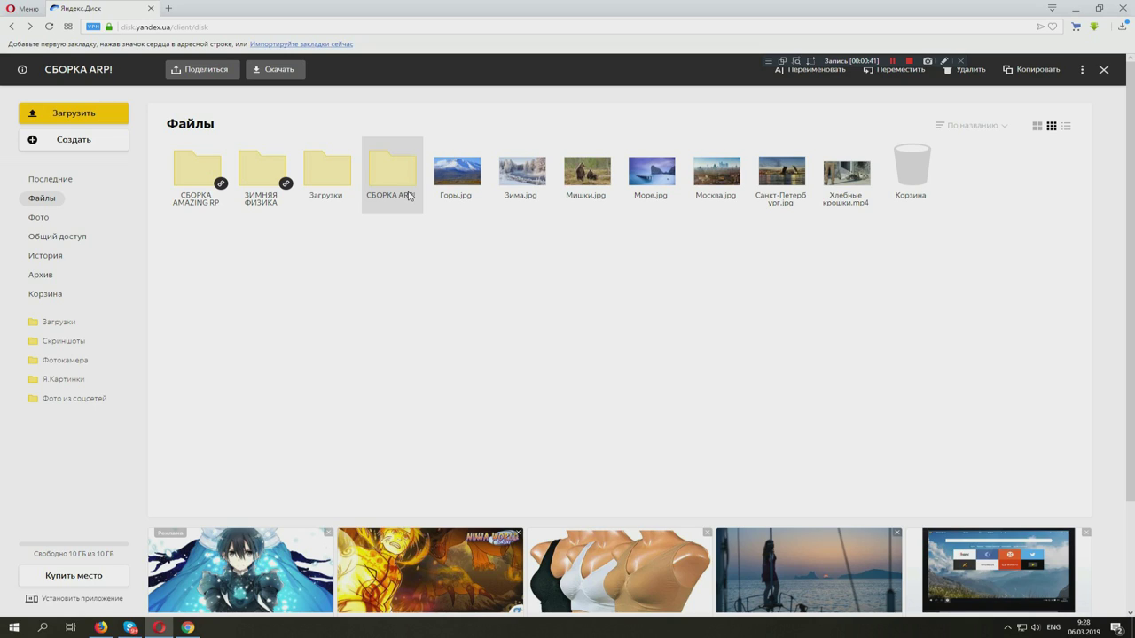
left_click(1082, 4)
left_click(1083, 5)
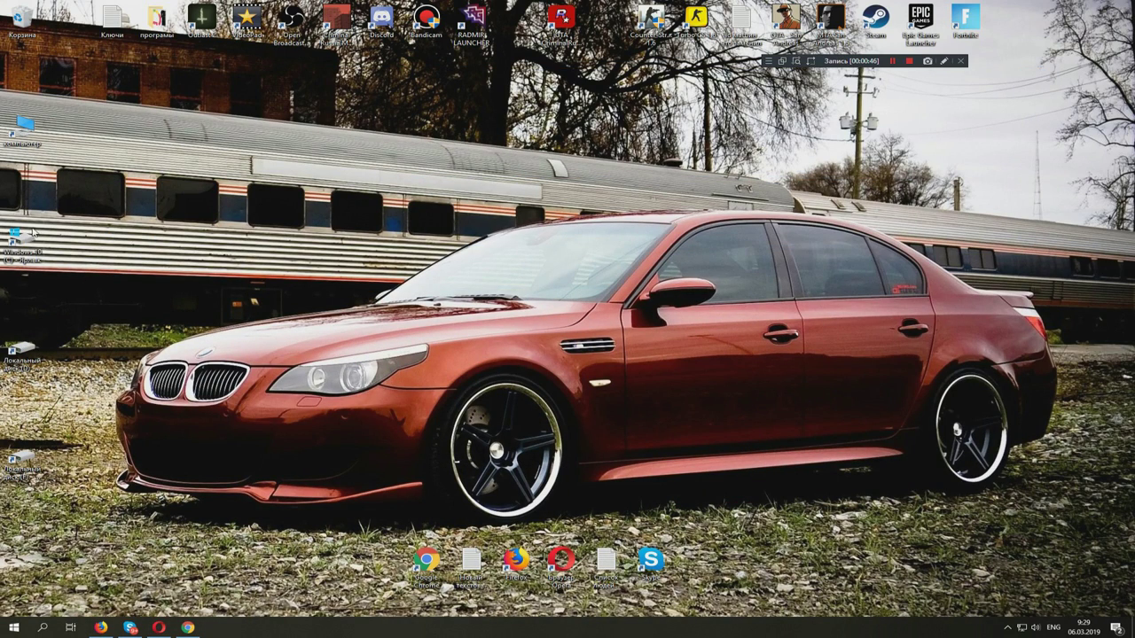
Open the СБОРКА ARP! archive from the Загрузки folder in WinRAR and close the file explorer window
double_click(32, 234)
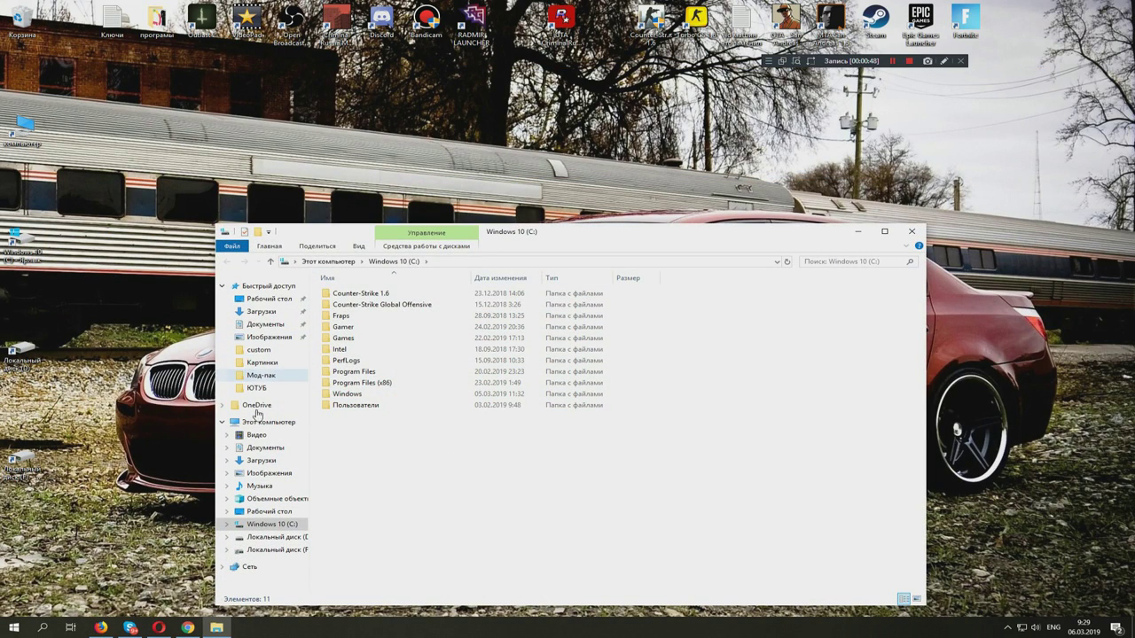
left_click(261, 460)
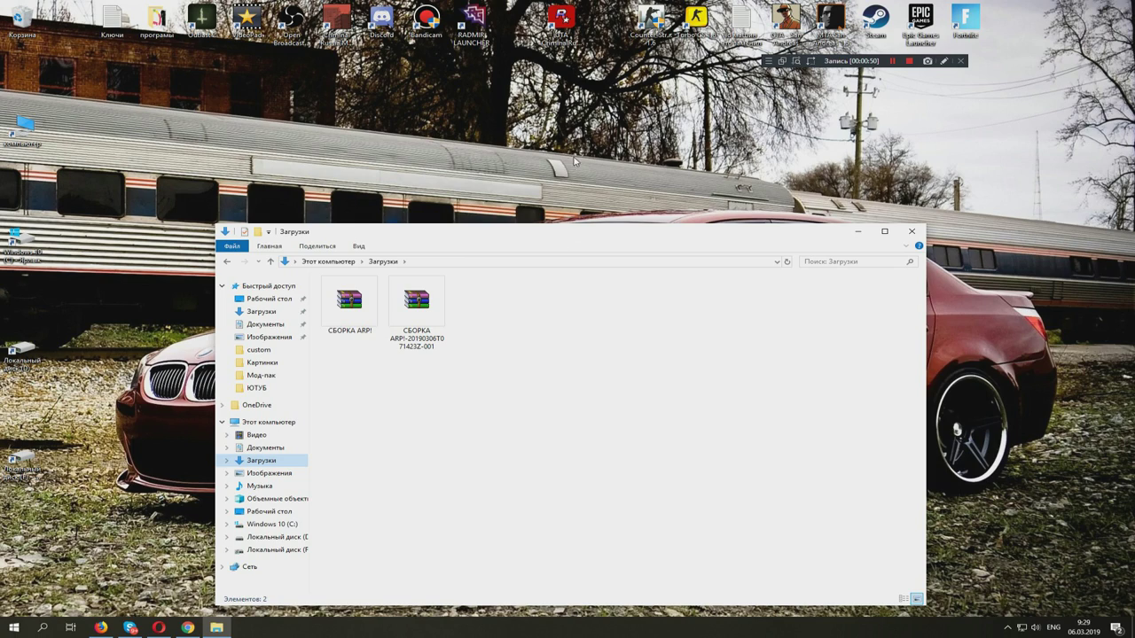
left_click(341, 324)
left_click_drag(355, 313, 415, 312)
left_click_drag(618, 236, 630, 117)
double_click(361, 181)
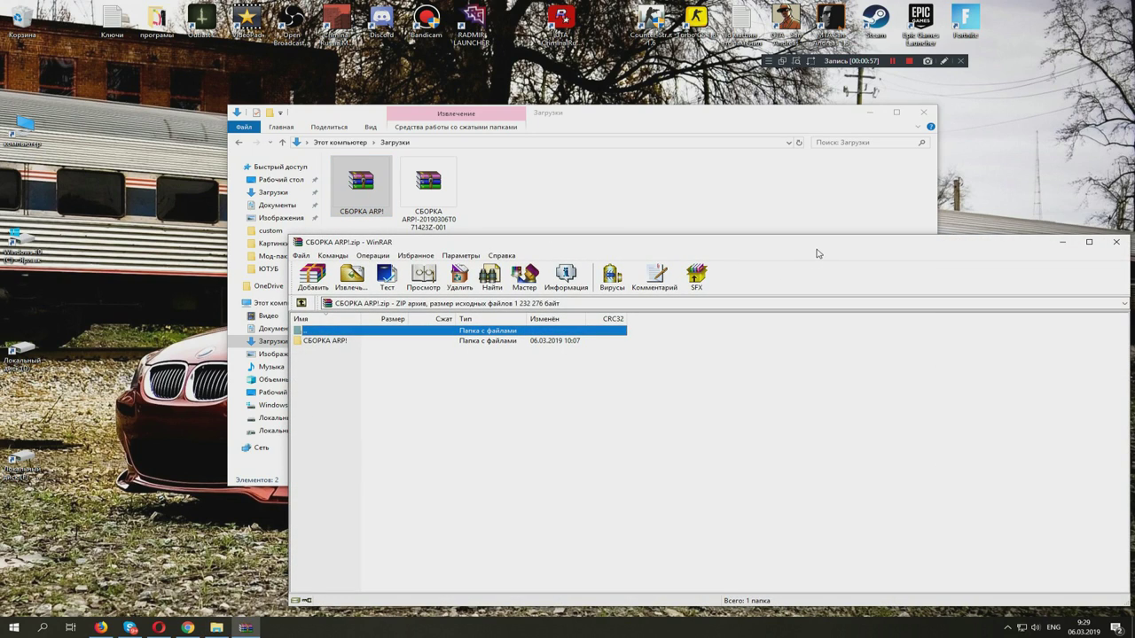
left_click_drag(794, 242, 709, 185)
left_click(923, 113)
left_click_drag(635, 181, 622, 143)
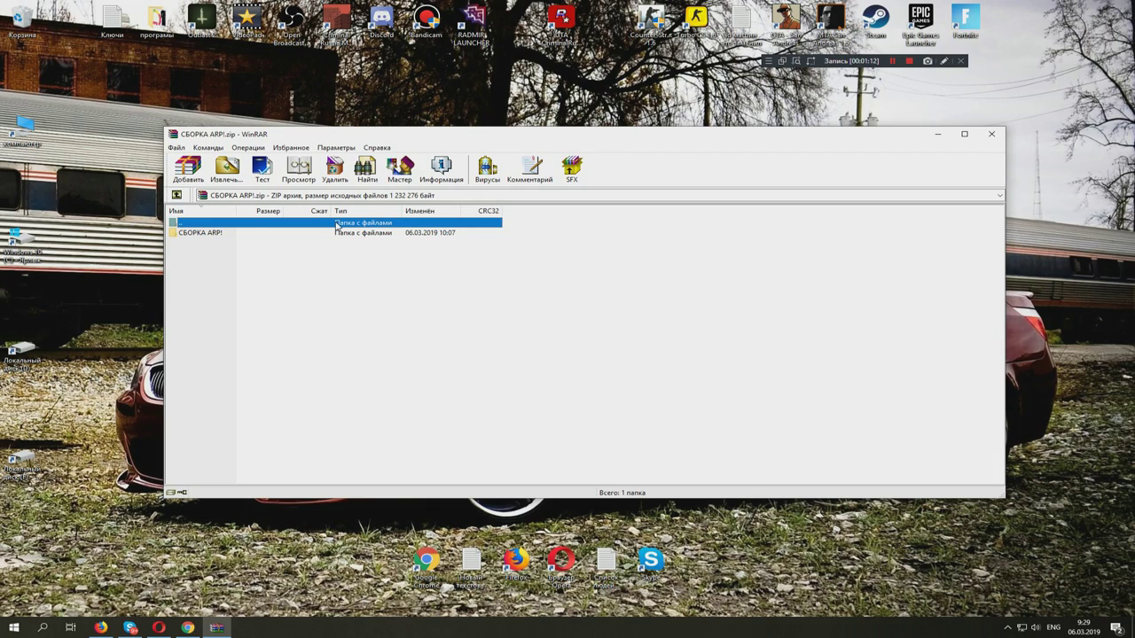
Launch GTA-SA Crazy IMG Editor from the nested archives inside the Установщик folder of СБОРКА ARP!
double_click(214, 234)
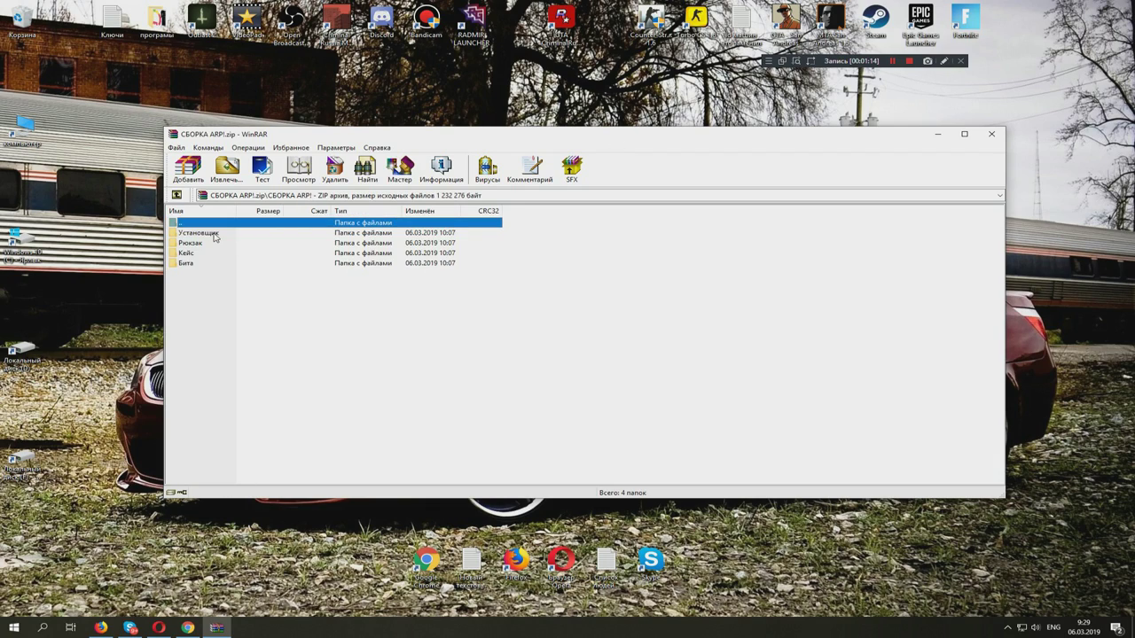
left_click(218, 233)
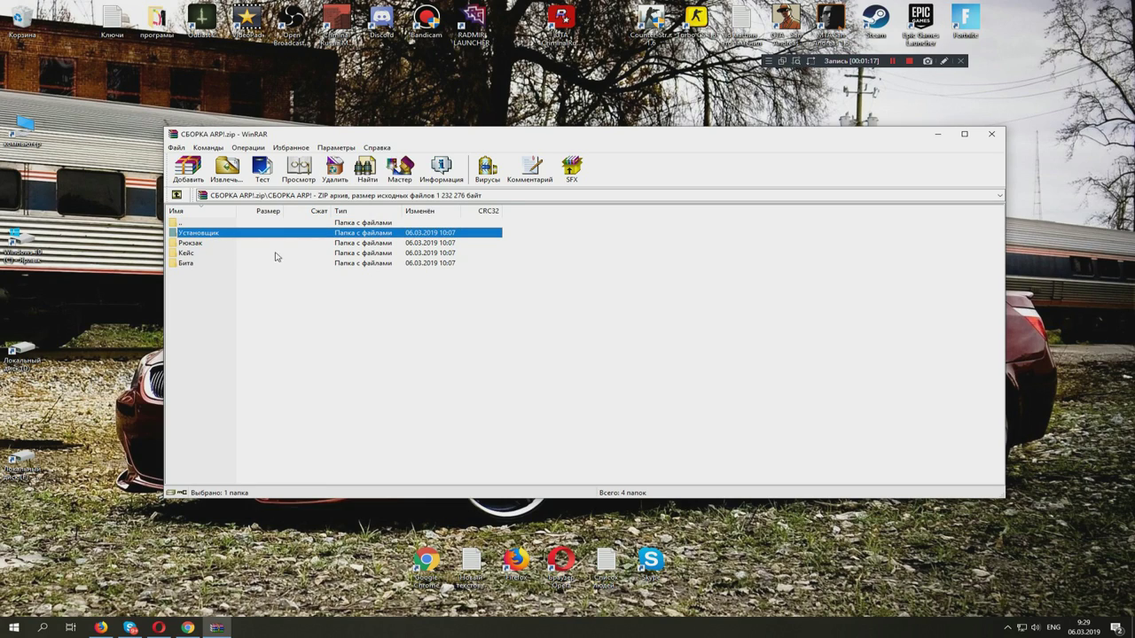
double_click(324, 234)
double_click(261, 234)
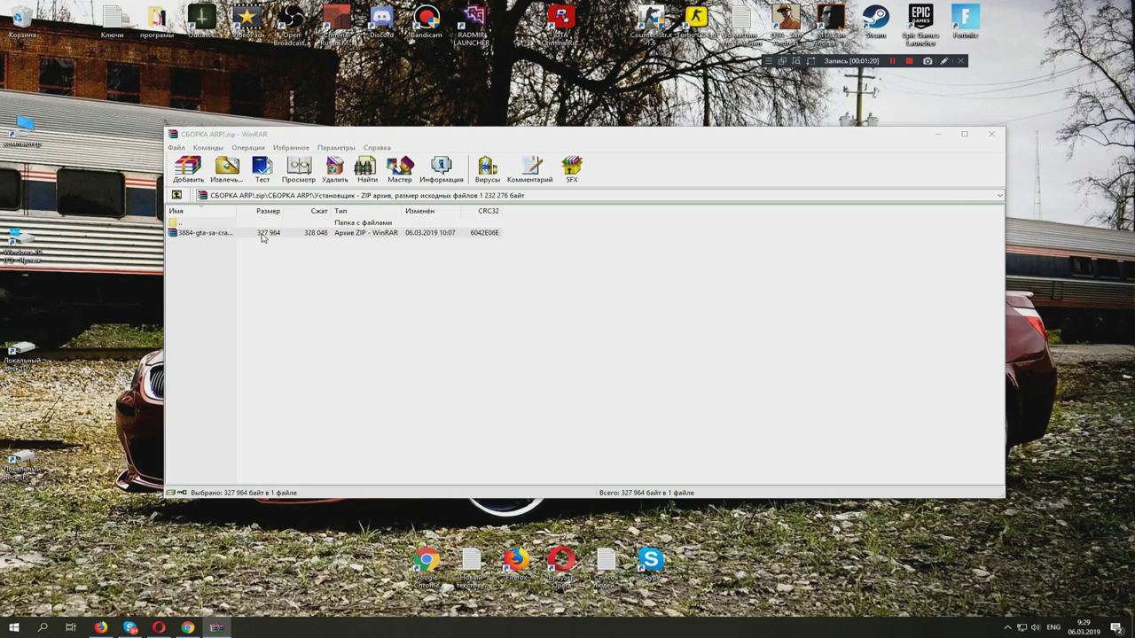
left_click(222, 218)
double_click(221, 219)
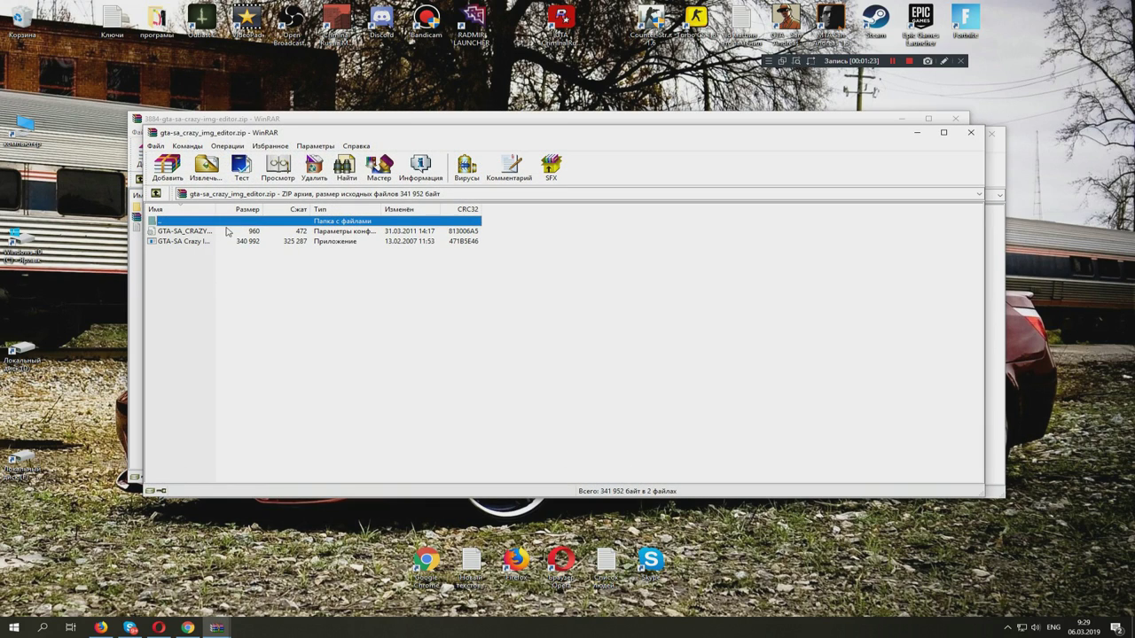
double_click(200, 243)
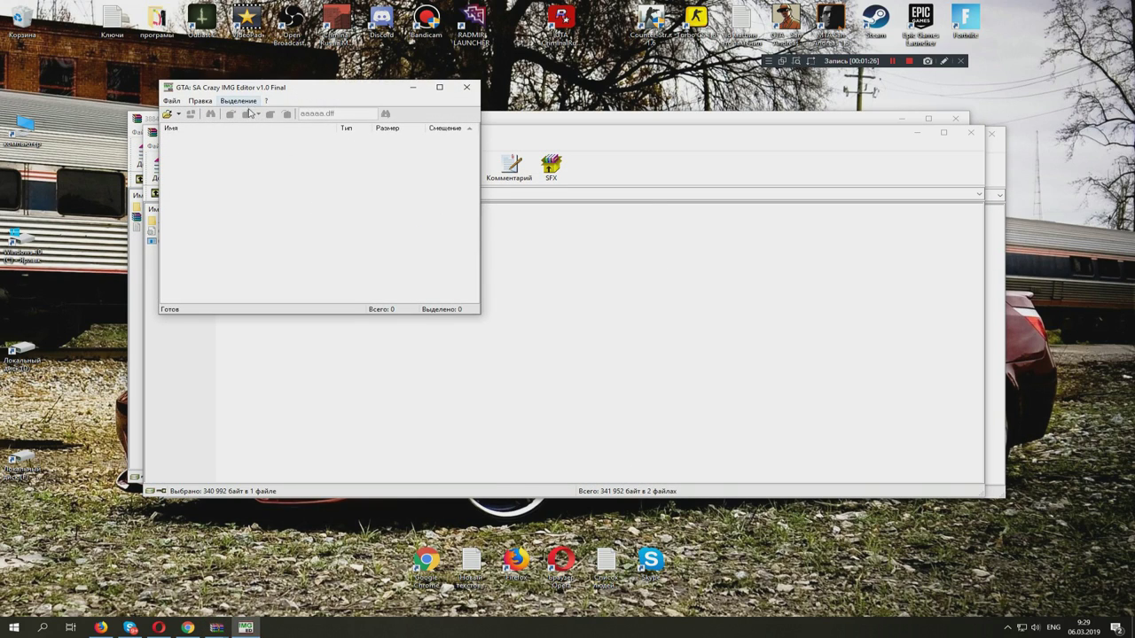
Close all the open archive windows and move the IMG editor window to the middle of the desktop
left_click(971, 132)
left_click(955, 117)
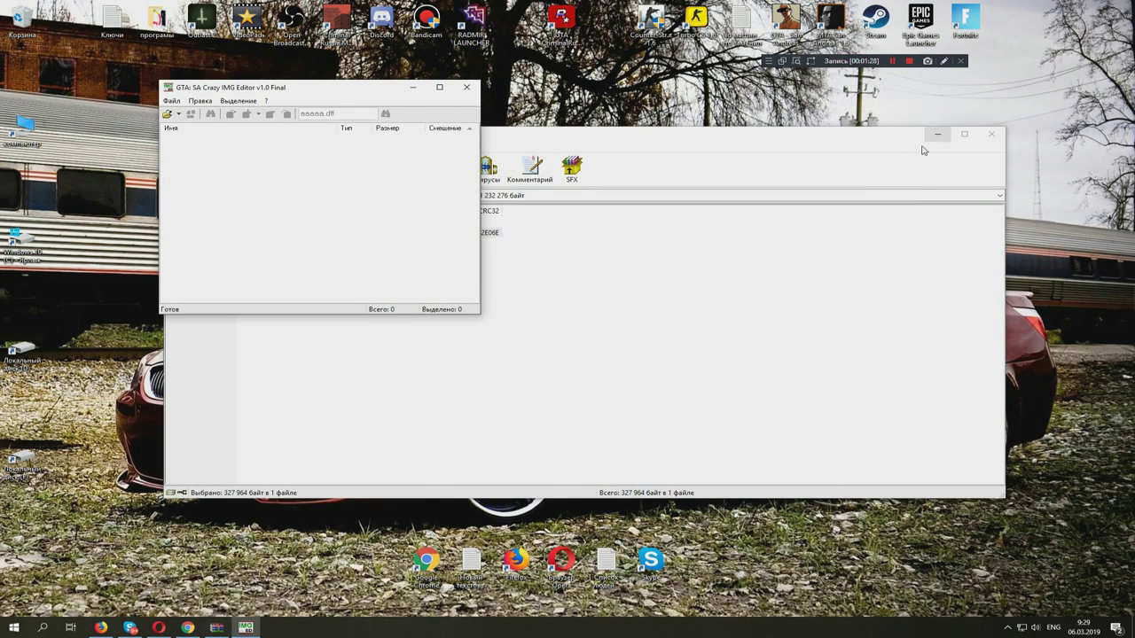
key("Escape")
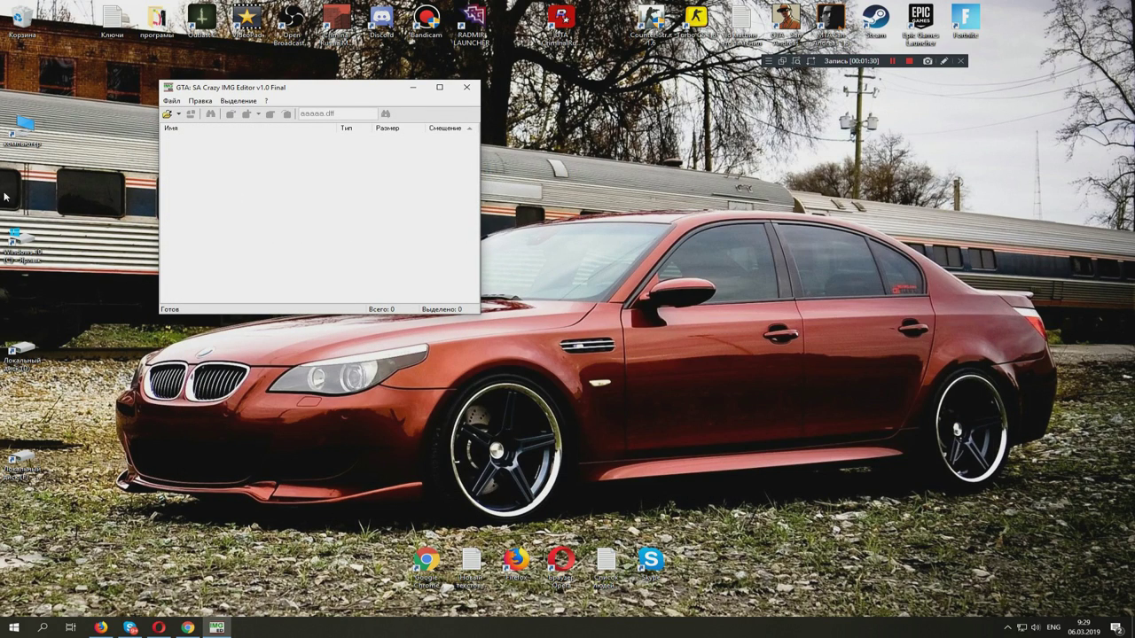
left_click_drag(350, 100, 665, 131)
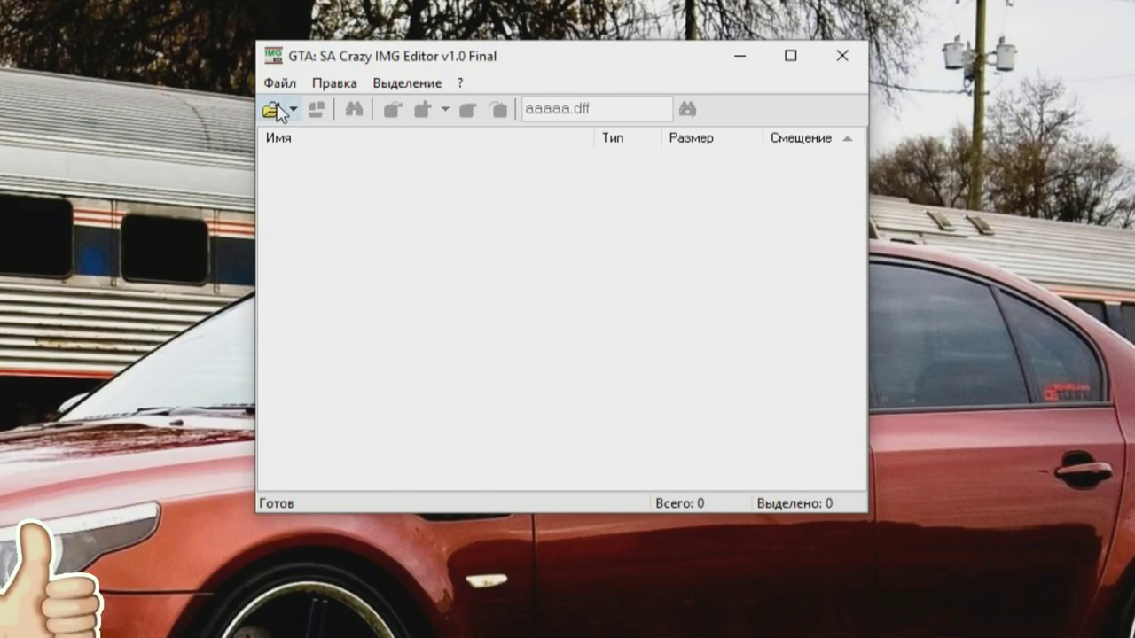
Open the mp_arp-pack image archive from Gamer\GTA Criminal Russia\multiplayer_c\custom on drive C in the IMG editor
left_click(273, 110)
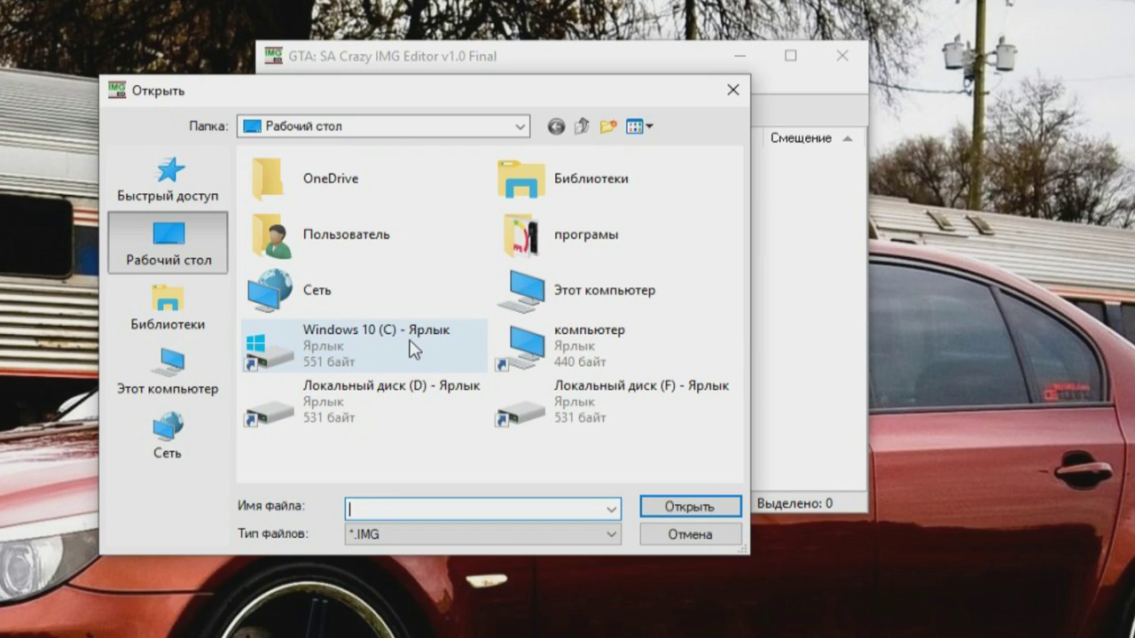
double_click(408, 339)
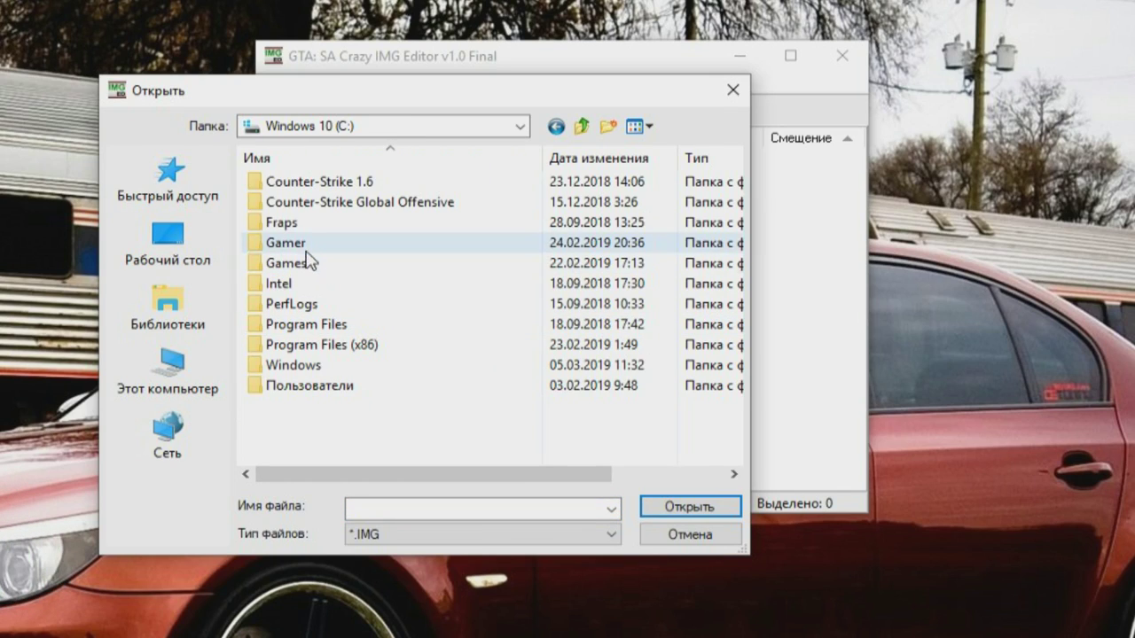
double_click(303, 243)
left_click(391, 204)
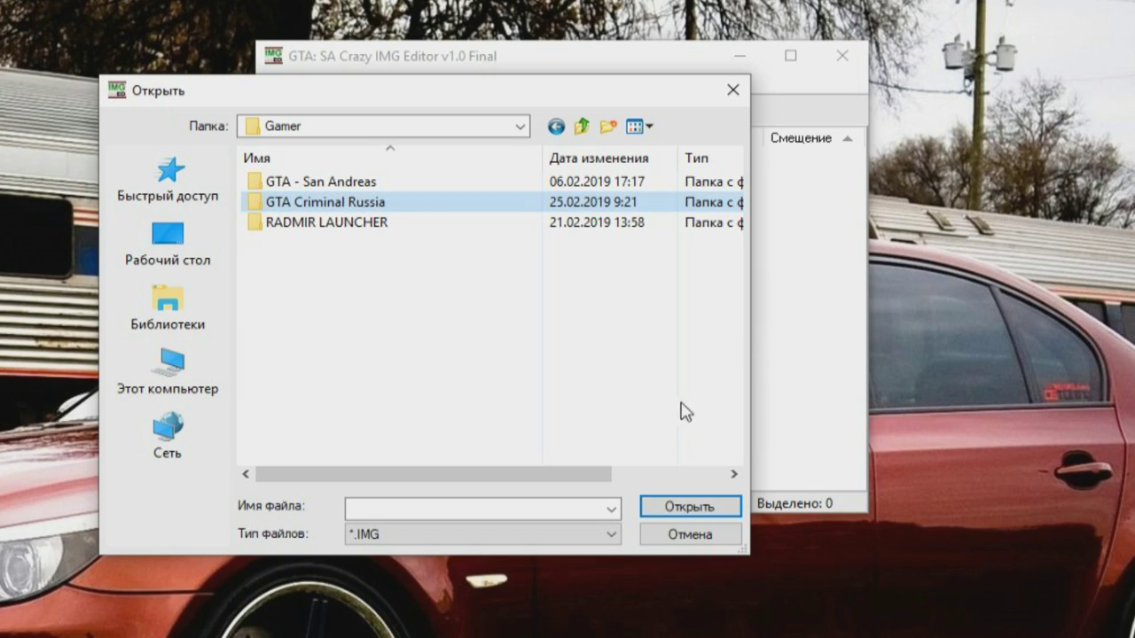
left_click(689, 506)
left_click(333, 310)
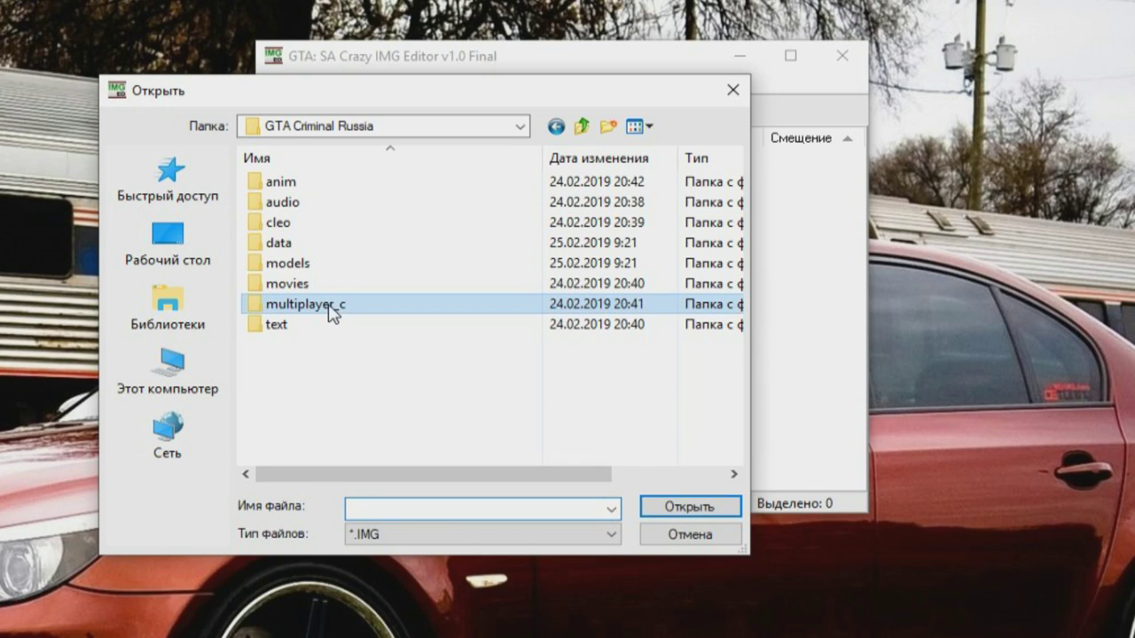
double_click(398, 312)
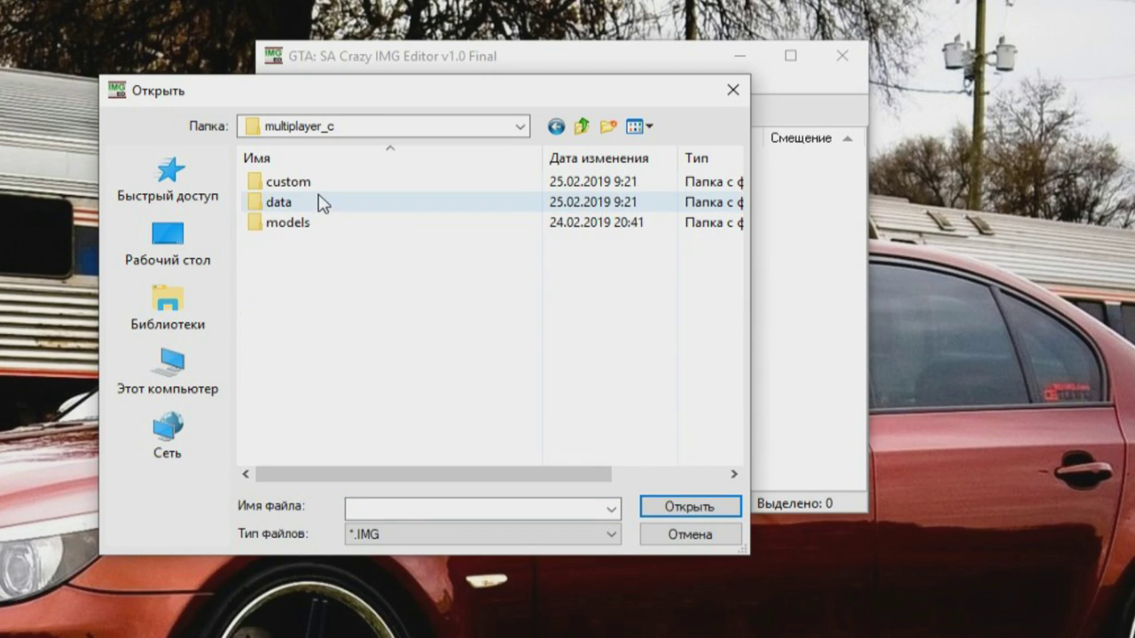
double_click(322, 183)
left_click(326, 209)
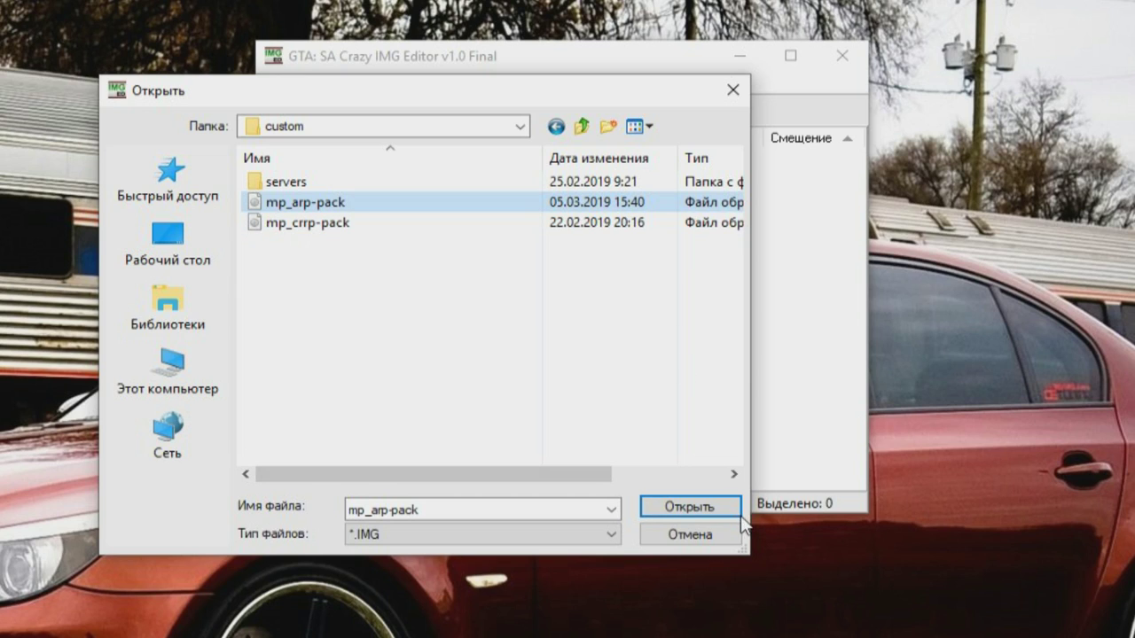
left_click(703, 508)
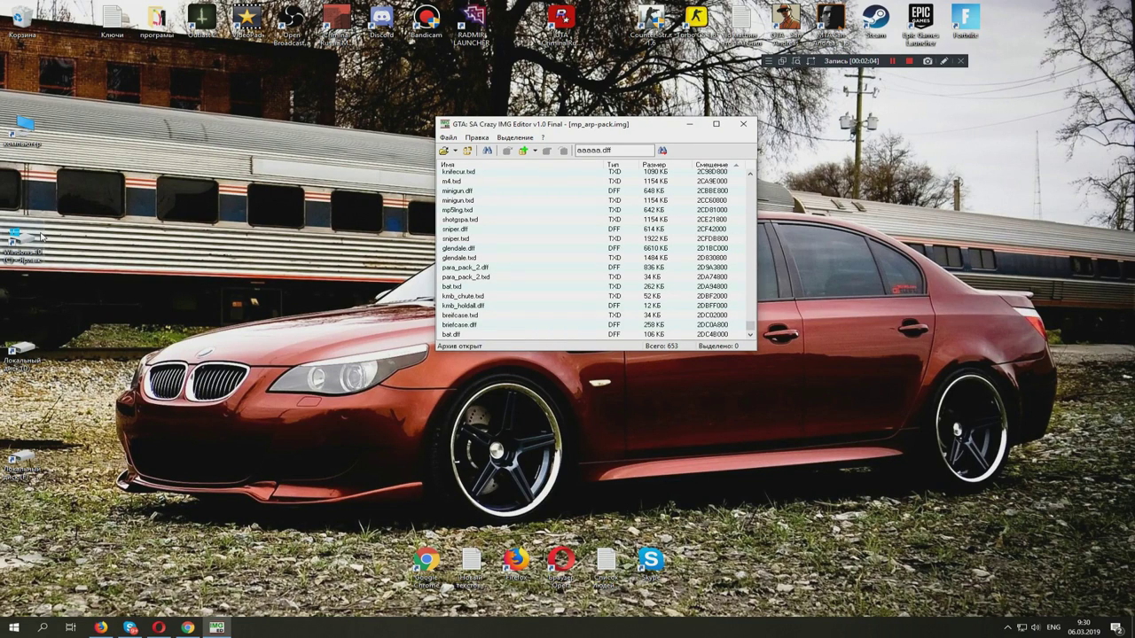
Reopen the СБОРКА ARP! archive from Загрузки, enter its inner folder and select the Рюкзак folder
double_click(30, 235)
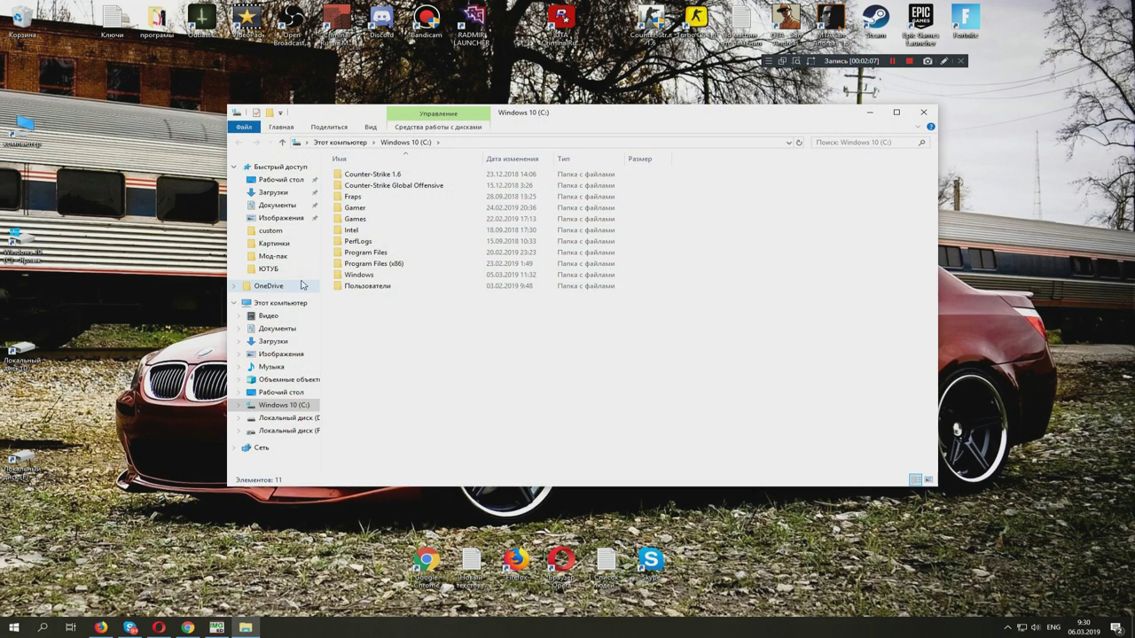
left_click(273, 342)
double_click(369, 206)
double_click(284, 238)
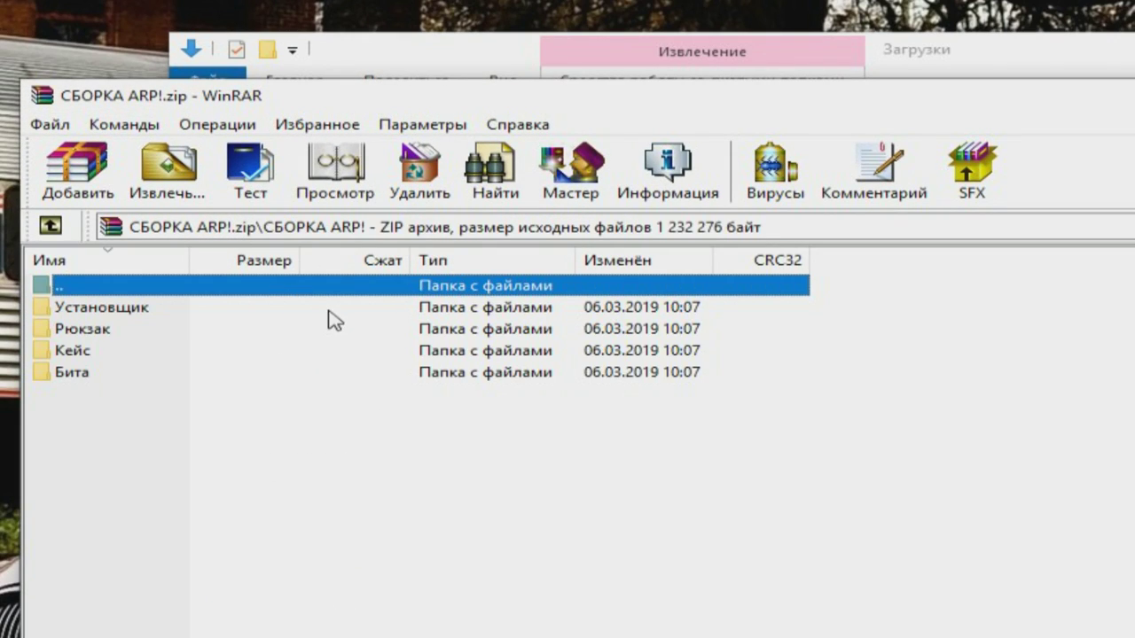
left_click(99, 333)
left_click(106, 353)
left_click(102, 373)
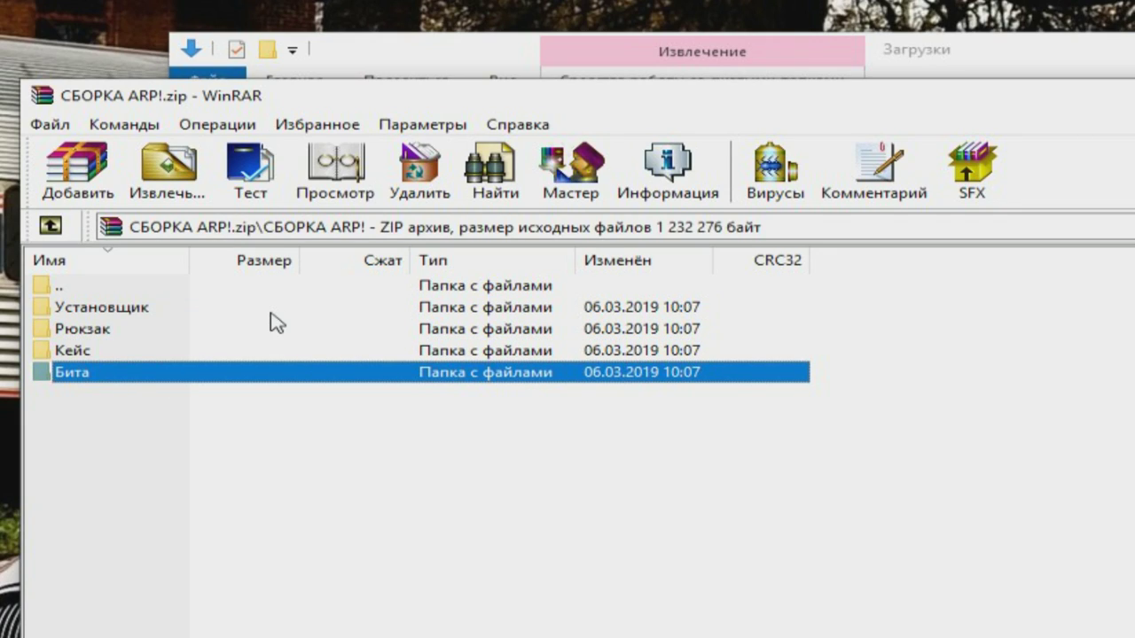
left_click(114, 334)
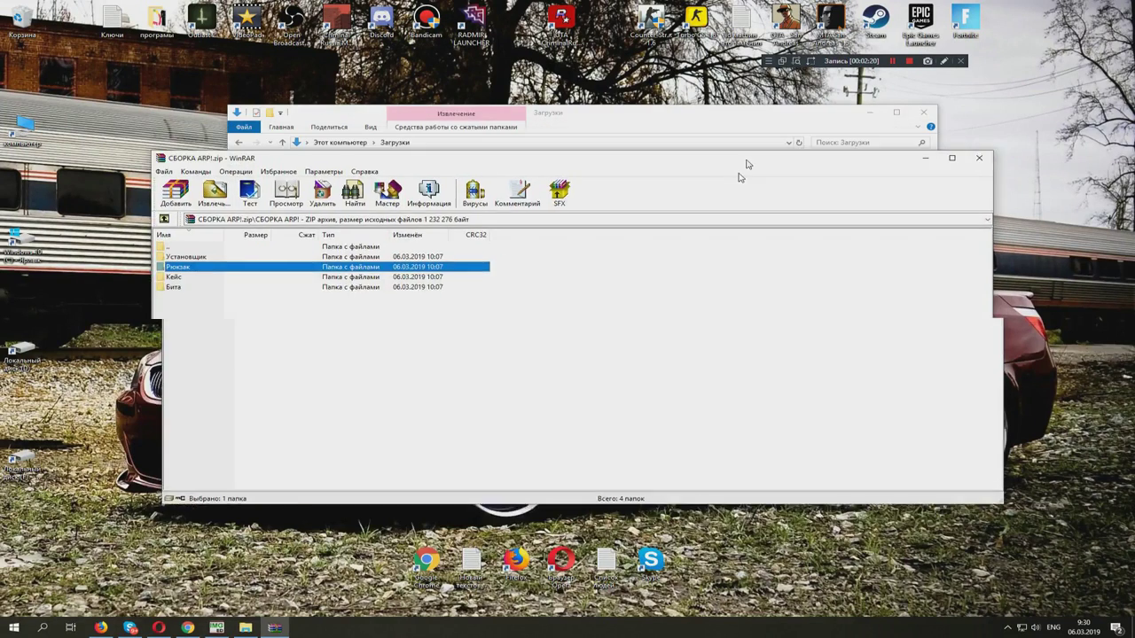
Arrange the archive window below the IMG editor window so that both are visible on the desktop
left_click_drag(742, 173, 856, 274)
left_click_drag(785, 274, 695, 245)
left_click_drag(651, 130, 442, 16)
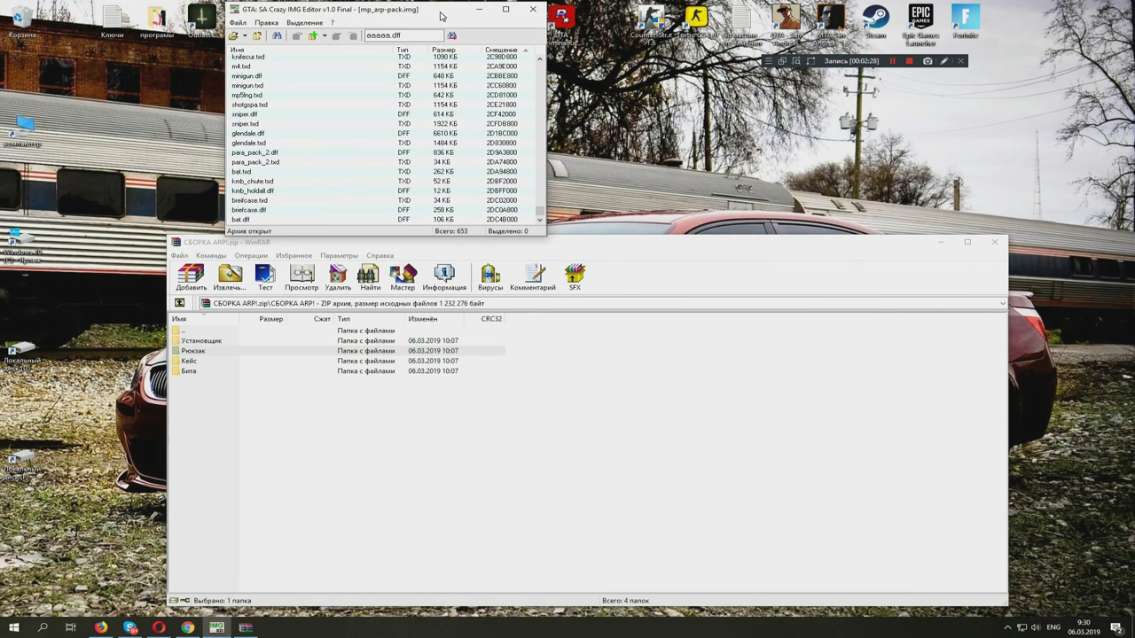
Extract parapakx.txd and para_pack.dff from the Рюкзак folder of the archive to the desktop
double_click(206, 354)
left_click_drag(217, 365, 226, 343)
left_click_drag(103, 170, 105, 171)
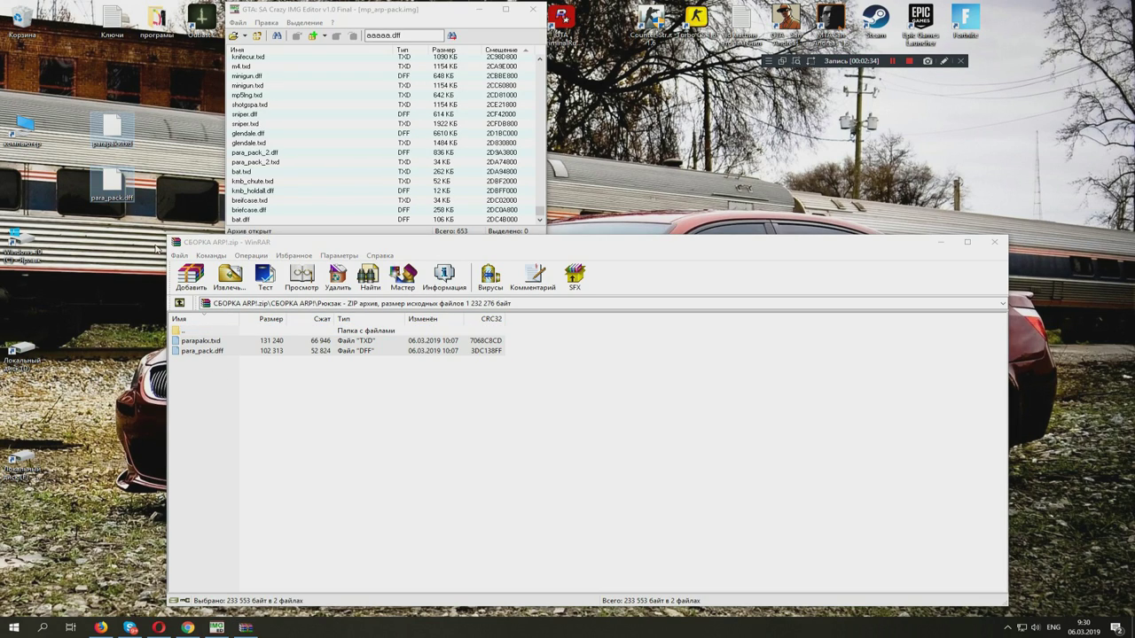
Add para_pack.dff and parapakx.txd from the desktop to mp_arp-pack.img with replacement, after moving the editor window over the archive window
left_click_drag(305, 9, 670, 331)
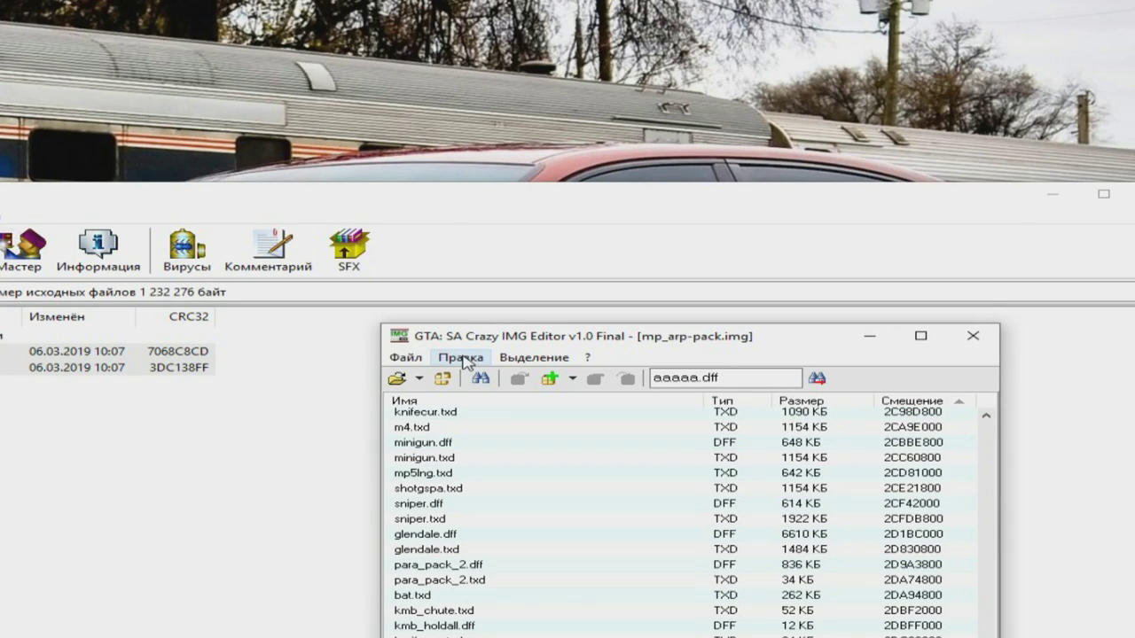
left_click(462, 358)
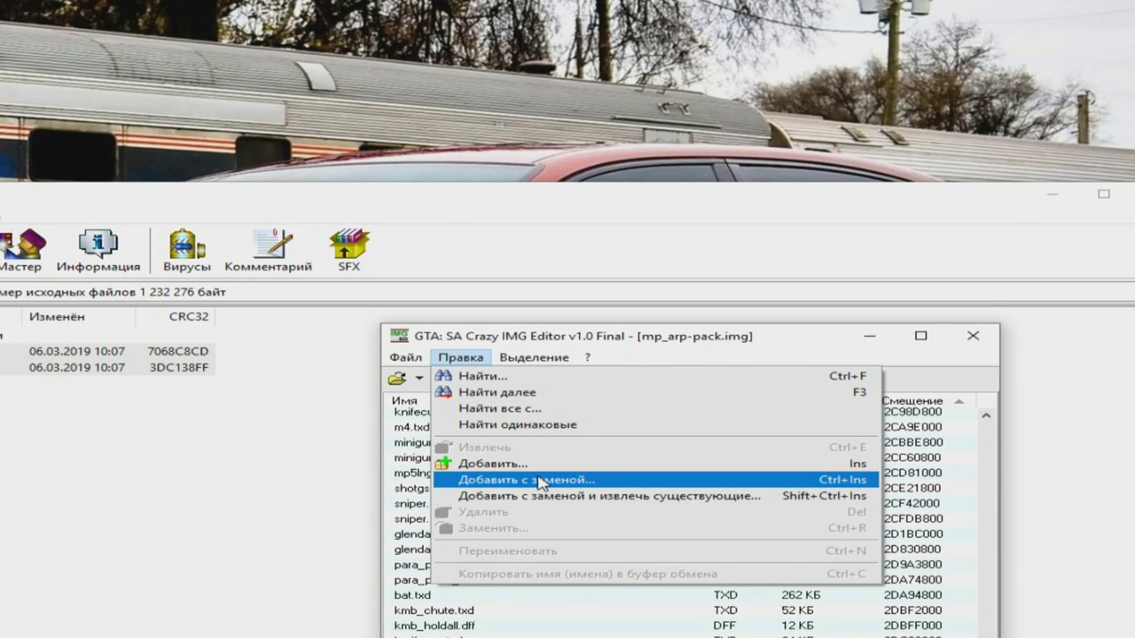
left_click(541, 480)
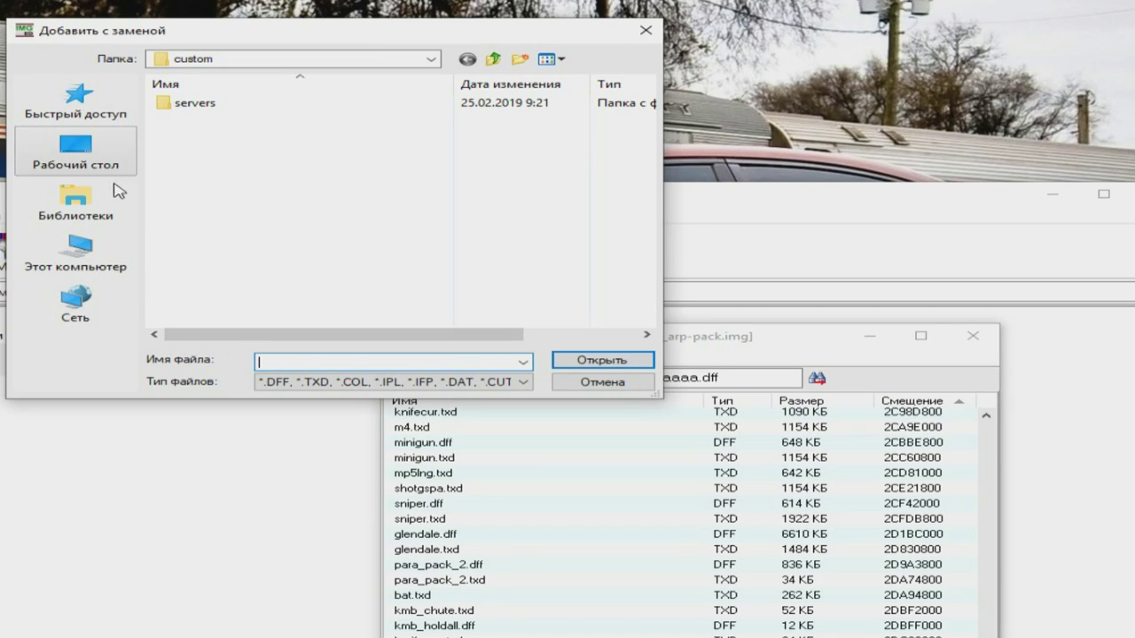
left_click(104, 165)
scroll(149, 188, "down", 3)
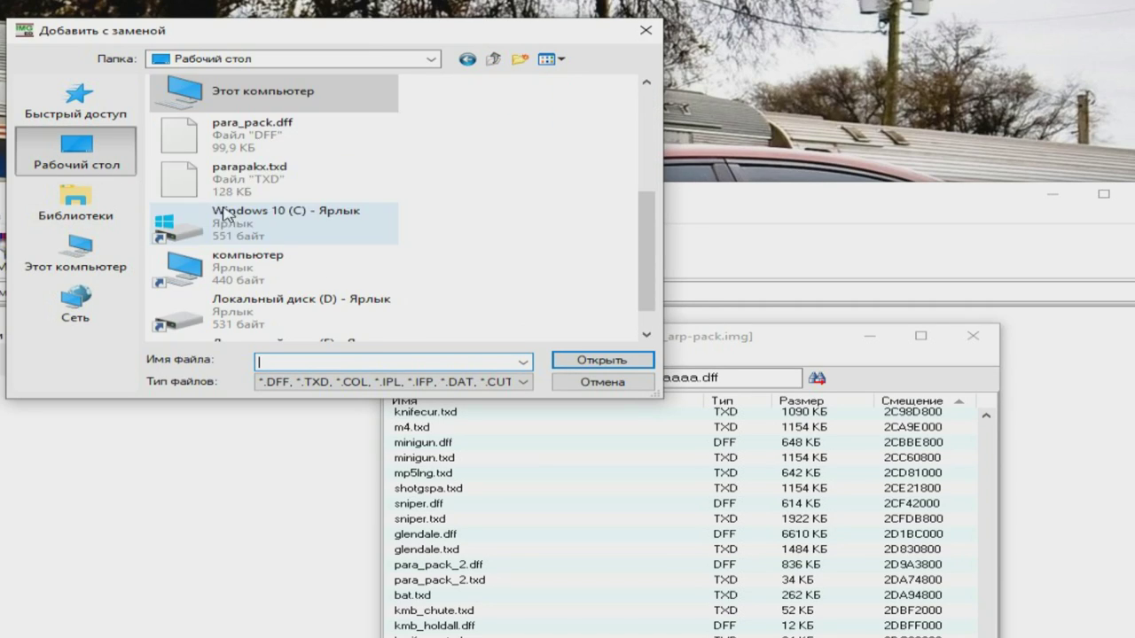
left_click(160, 133)
left_click_drag(160, 133, 266, 144)
left_click_drag(399, 136, 272, 175)
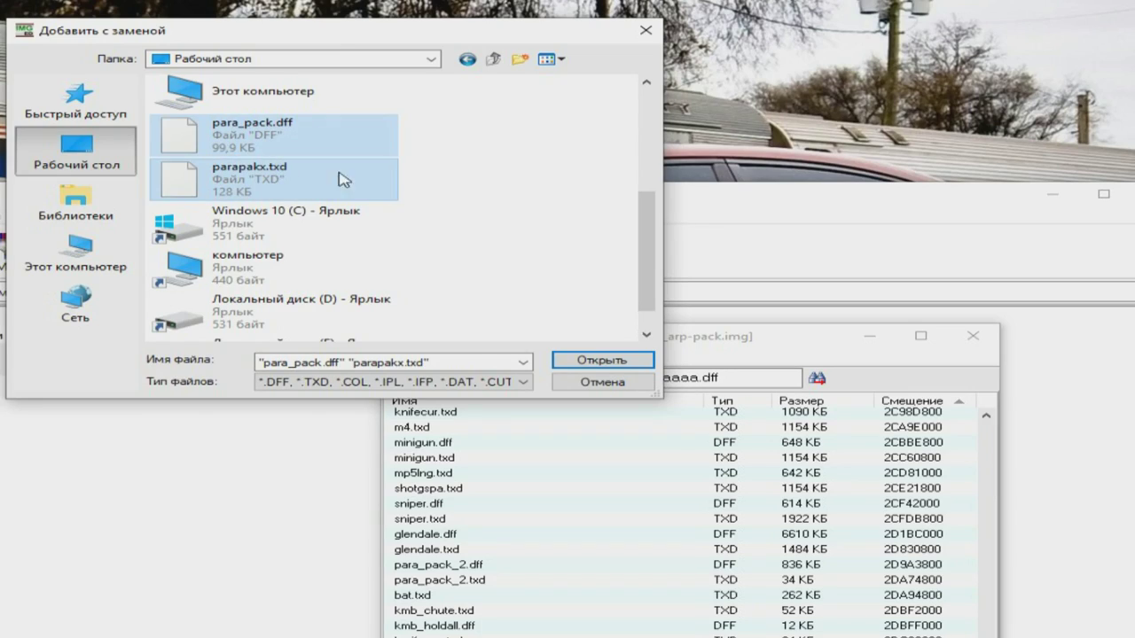
left_click(593, 361)
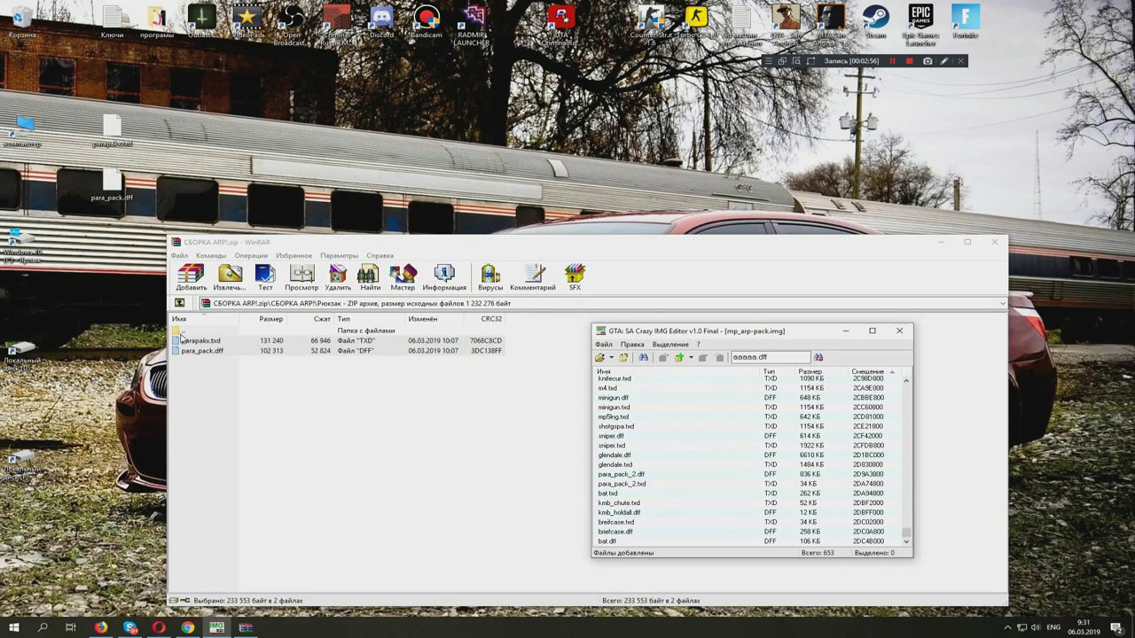
Extract briefcase.dff and breifcase.txd from the archive's Кейс folder to the desktop
double_click(184, 331)
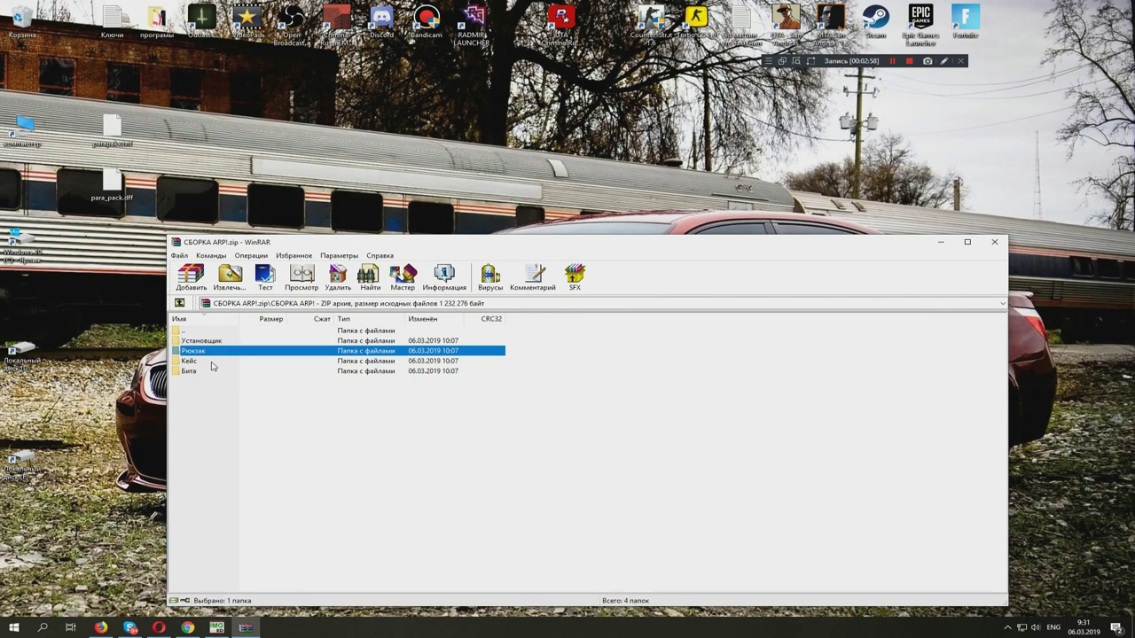
double_click(212, 362)
key("ctrl+a")
left_click_drag(222, 351, 207, 322)
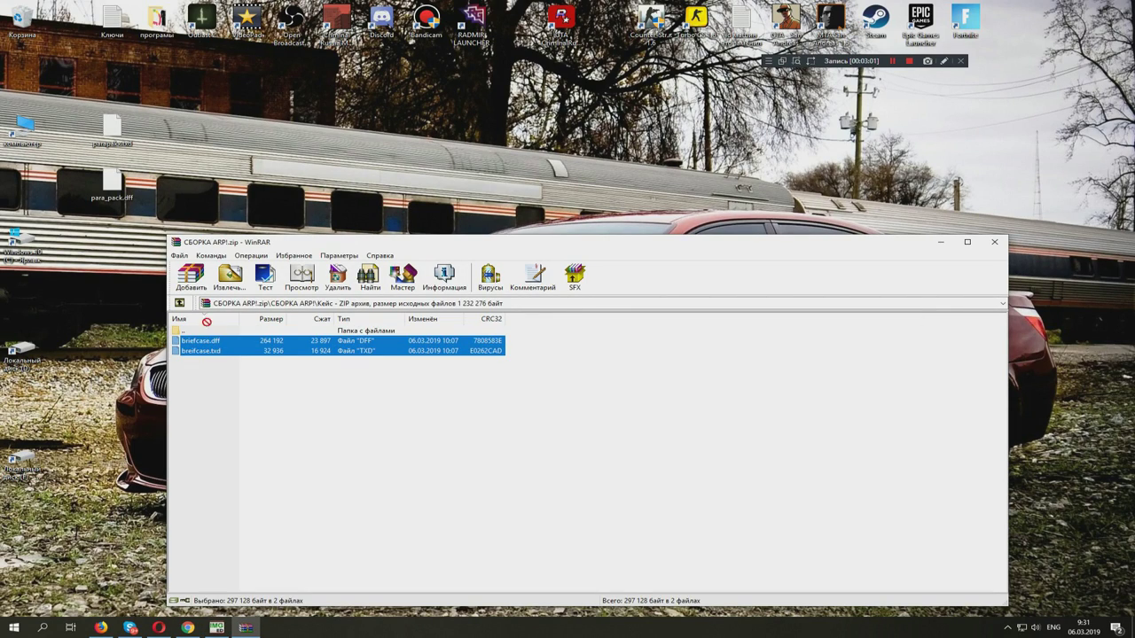
left_click_drag(188, 153, 188, 153)
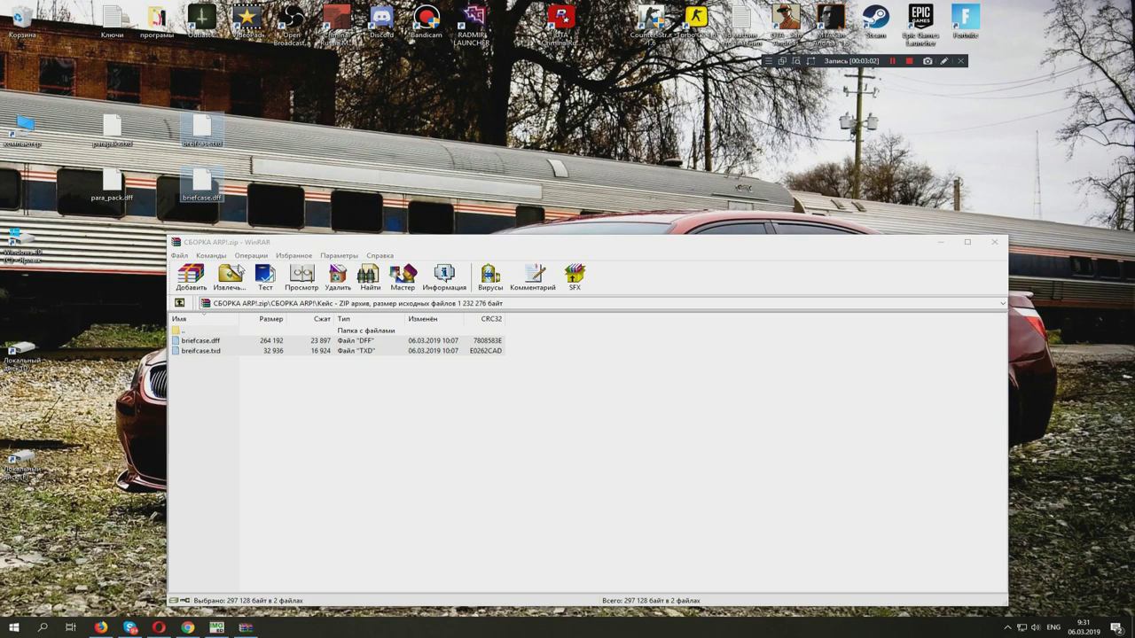
Minimize the archive window and add breifcase.txd and briefcase.dff from the desktop to mp_arp-pack.img with replacement
left_click(941, 242)
left_click(632, 344)
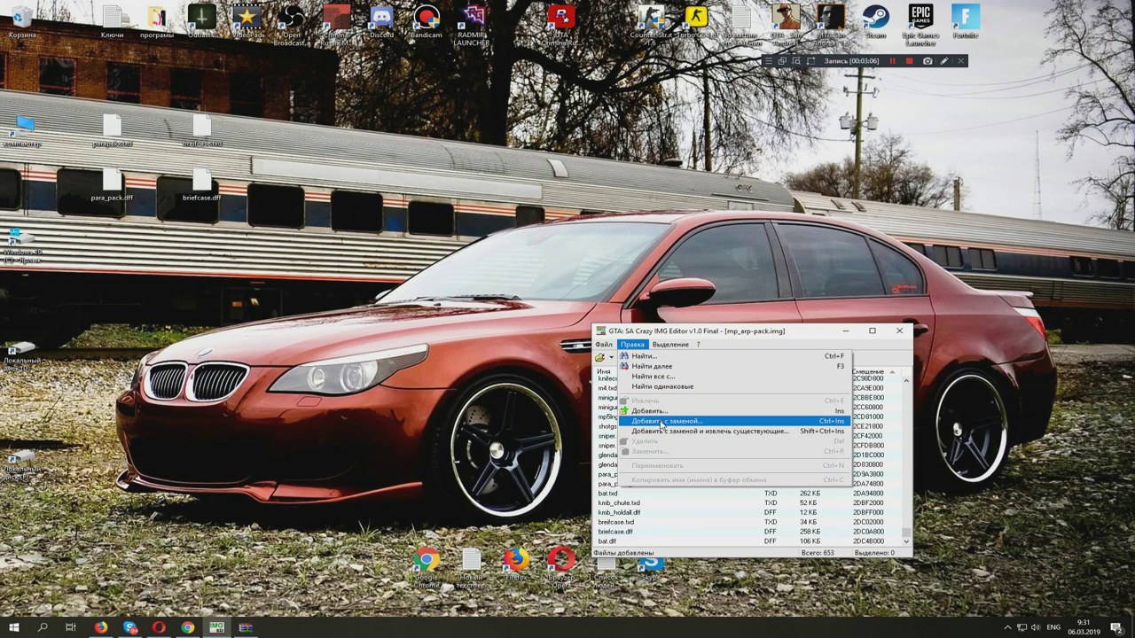
left_click(661, 422)
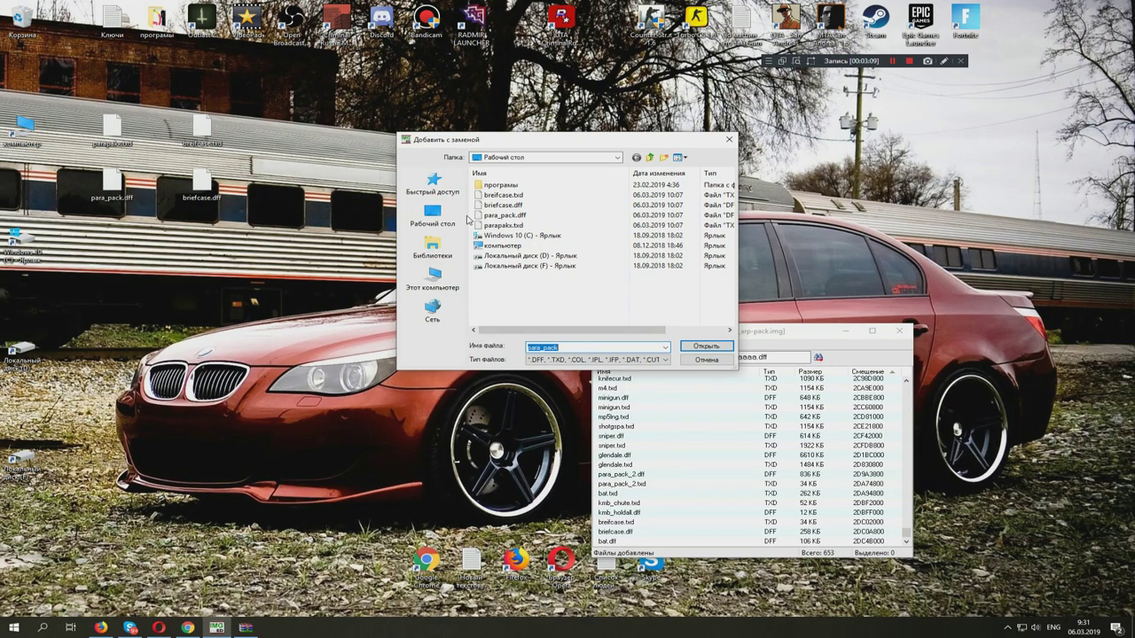
left_click(479, 195)
left_click(479, 205, "ctrl")
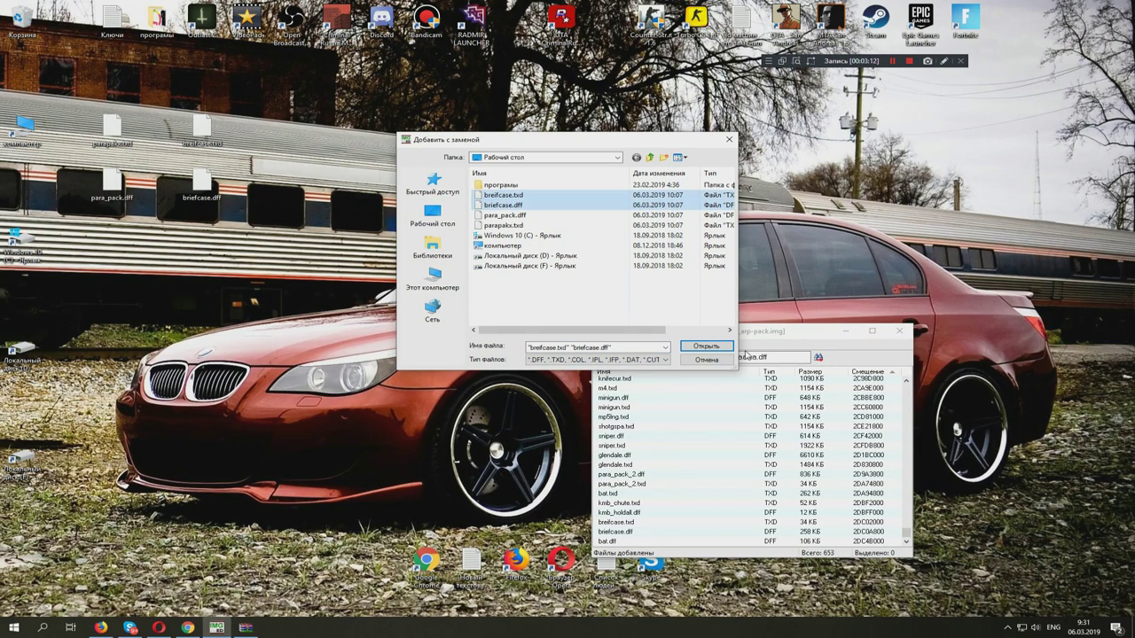
left_click(722, 346)
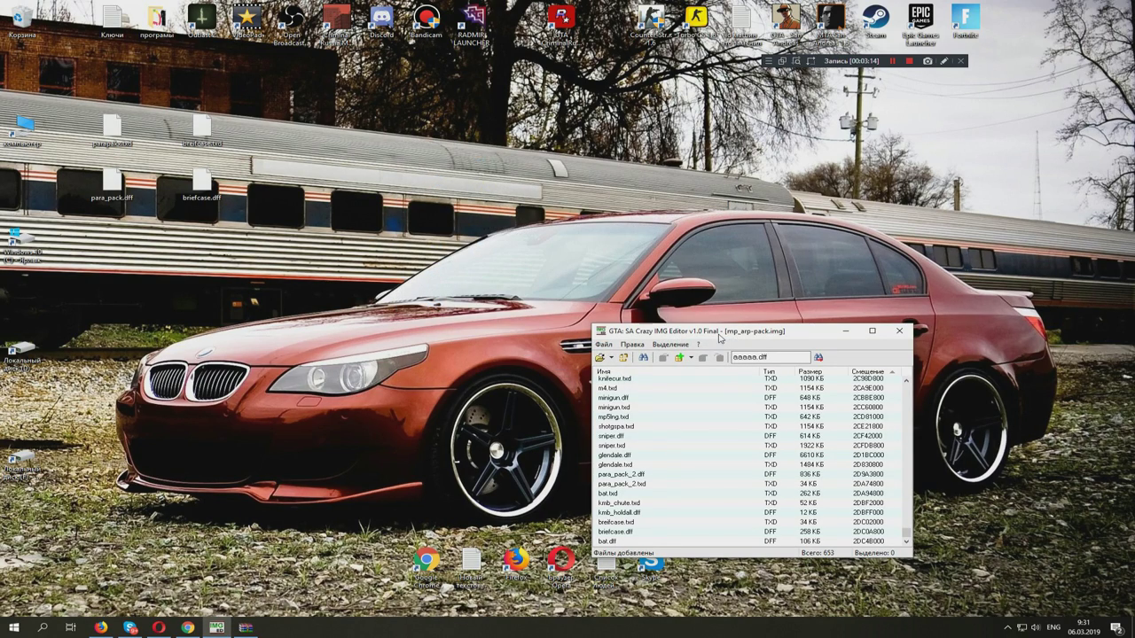
Extract bat.txd and bat.dff from the archive's Бита folder to the desktop and close the archive
left_click(246, 627)
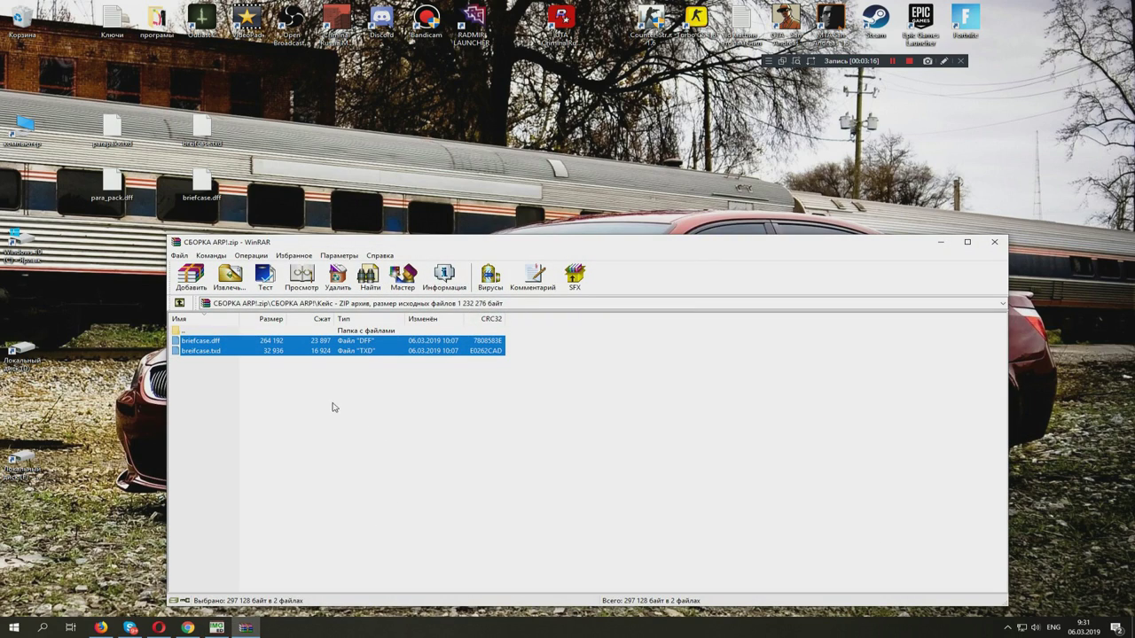
left_click(231, 338)
double_click(229, 332)
double_click(229, 344)
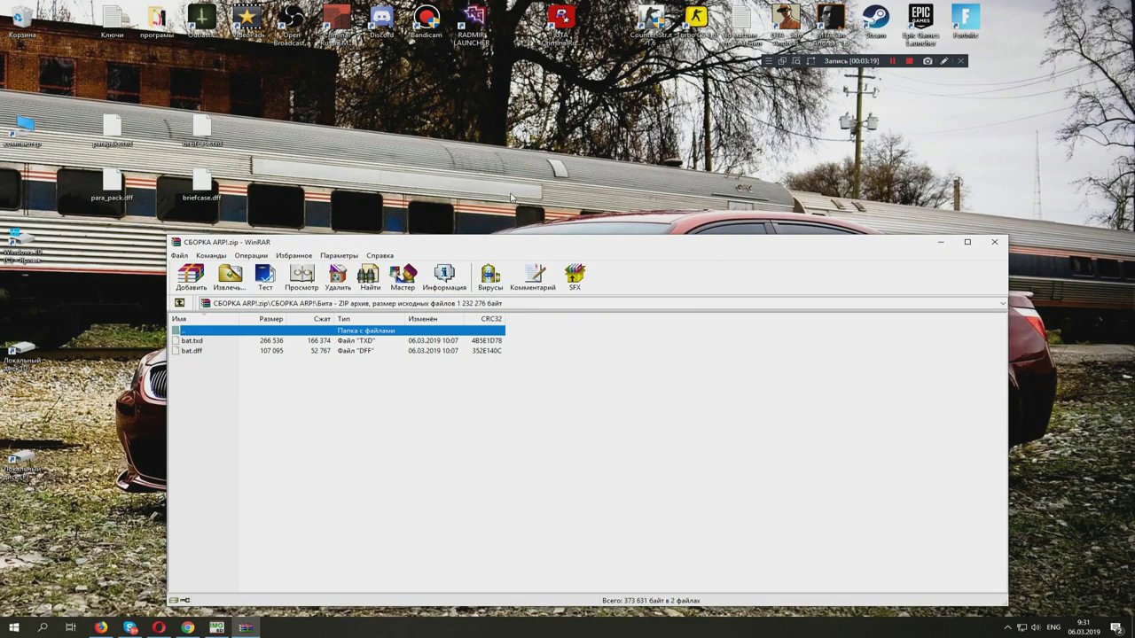
left_click_drag(241, 386, 337, 151)
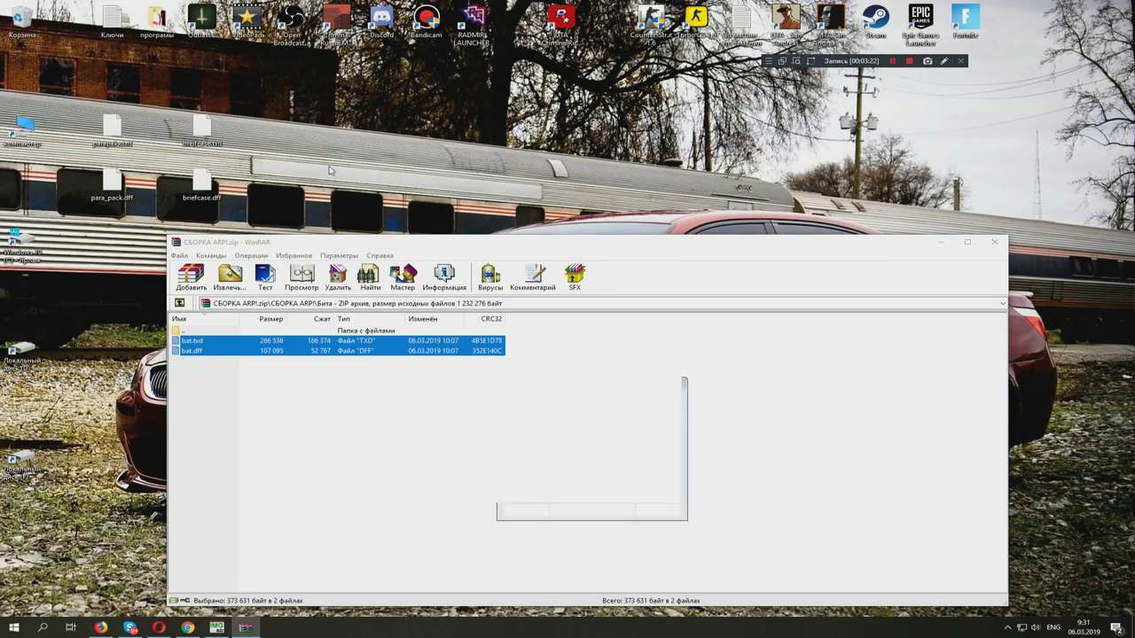
left_click(995, 241)
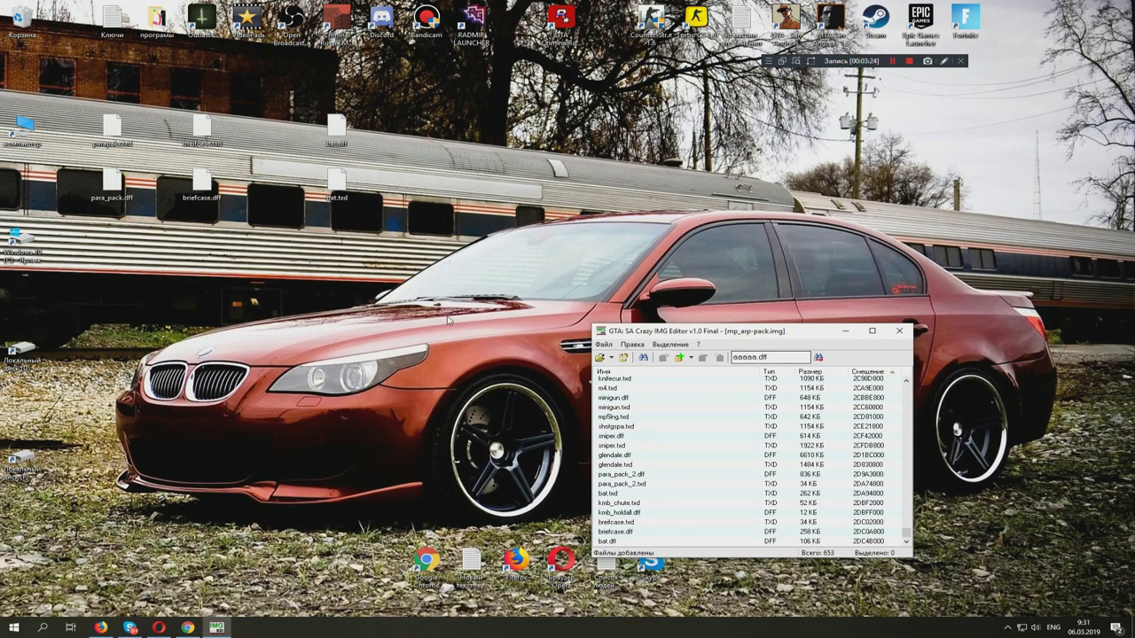
Add bat.dff and bat.txd from the desktop to mp_arp-pack.img with replacement and close the IMG editor
left_click(621, 356)
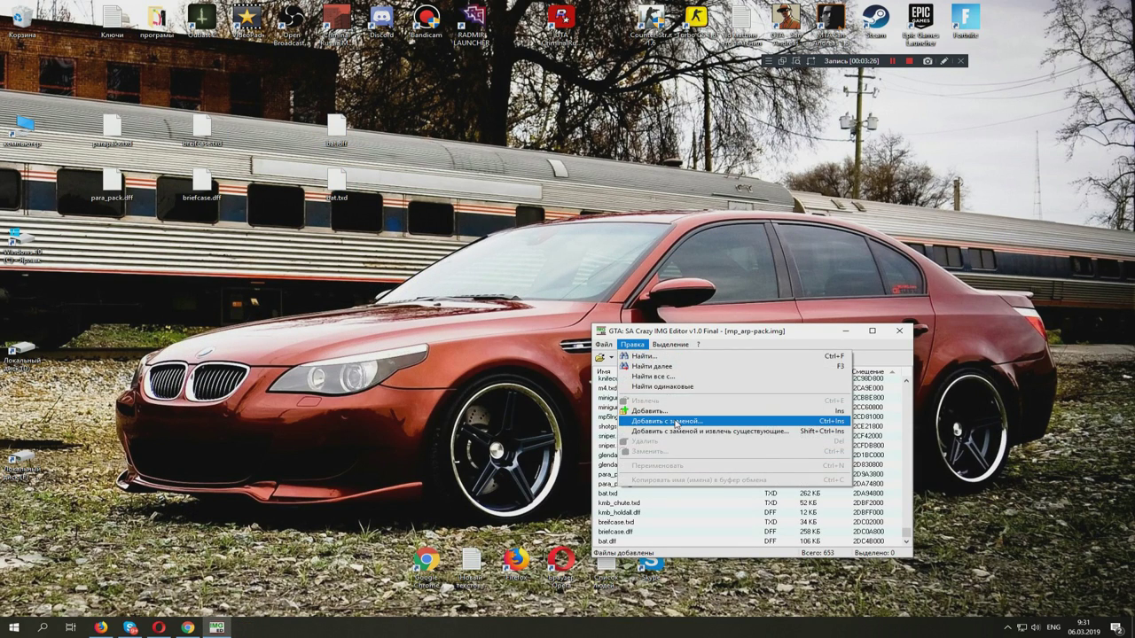
left_click(657, 423)
left_click_drag(470, 190, 497, 206)
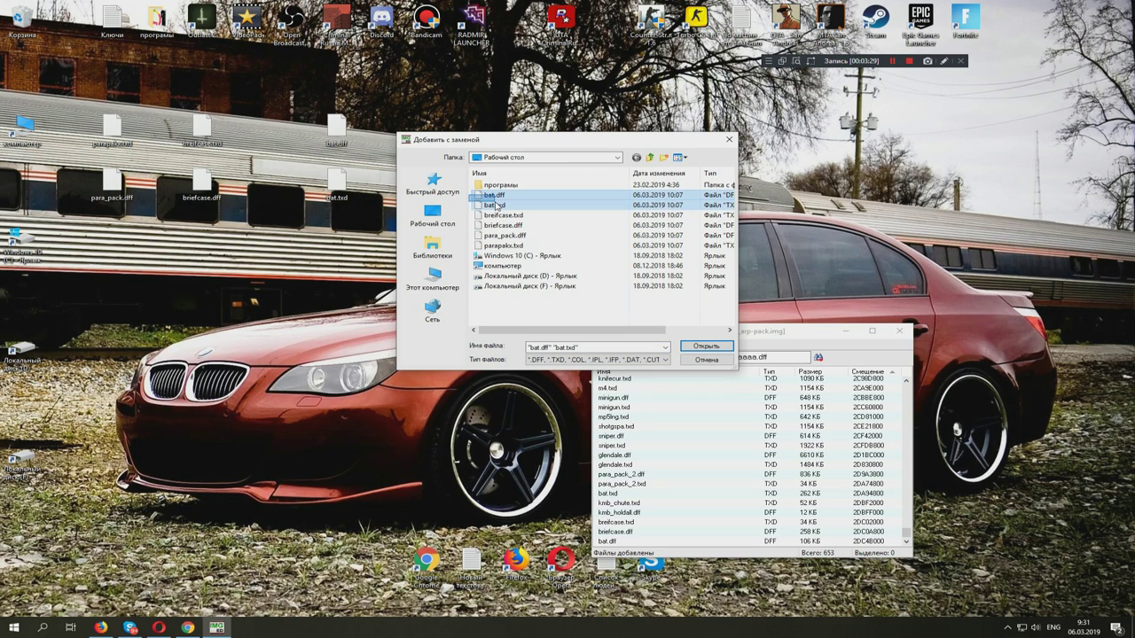
left_click(702, 347)
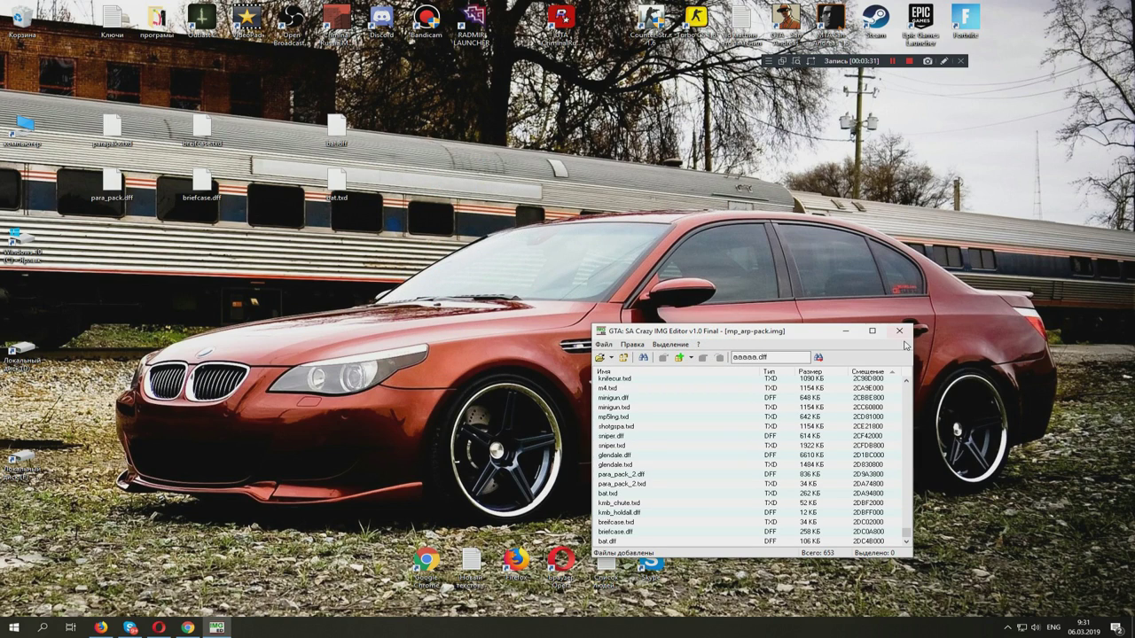
left_click(906, 335)
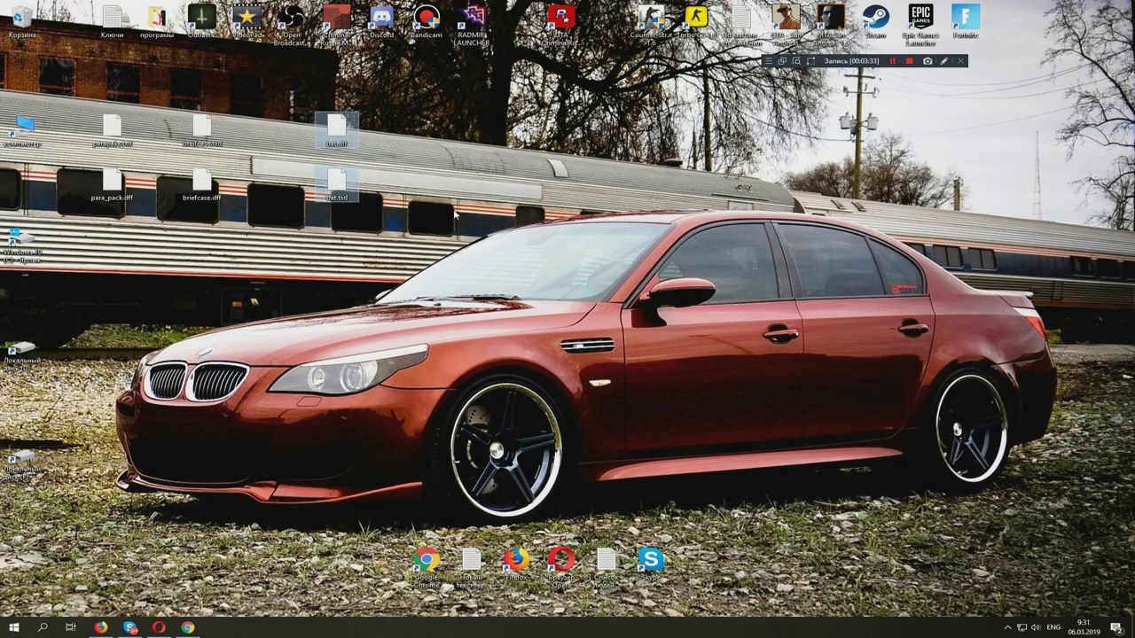
Launch the Criminal Russia Multiplayer browser, view the Amazing RolePlay [01] server properties and close them
double_click(336, 20)
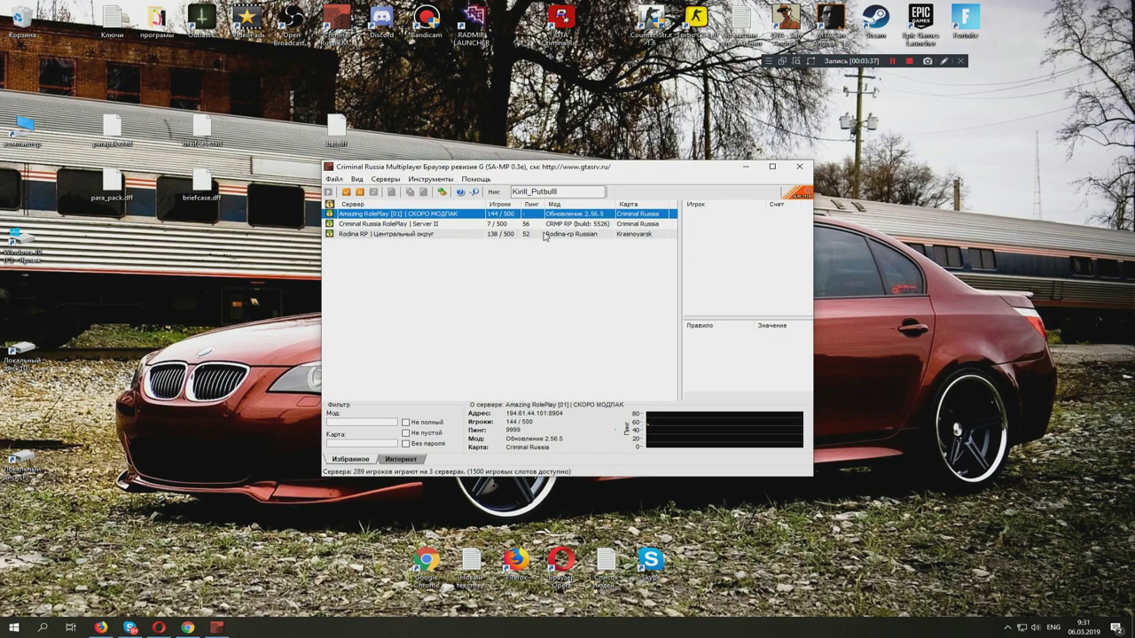
double_click(474, 220)
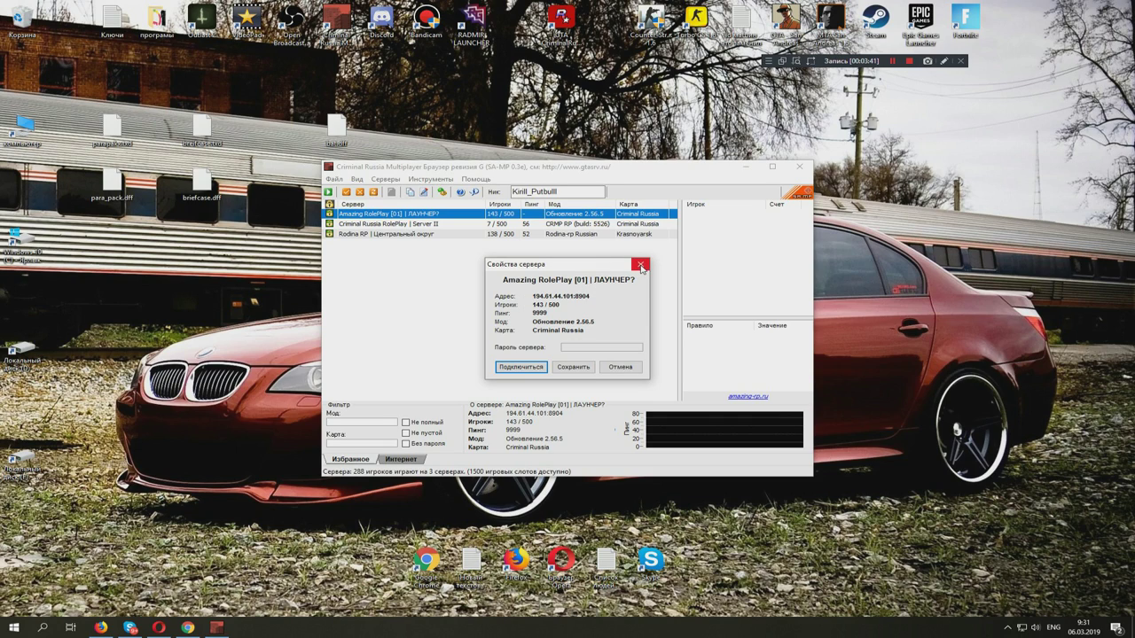
left_click(641, 266)
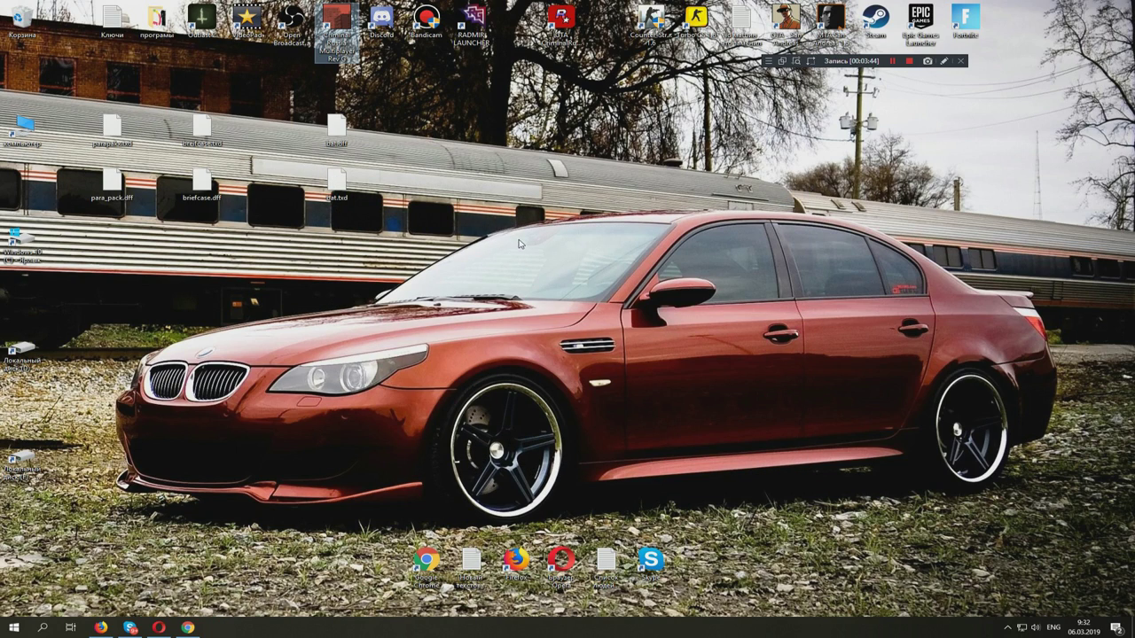